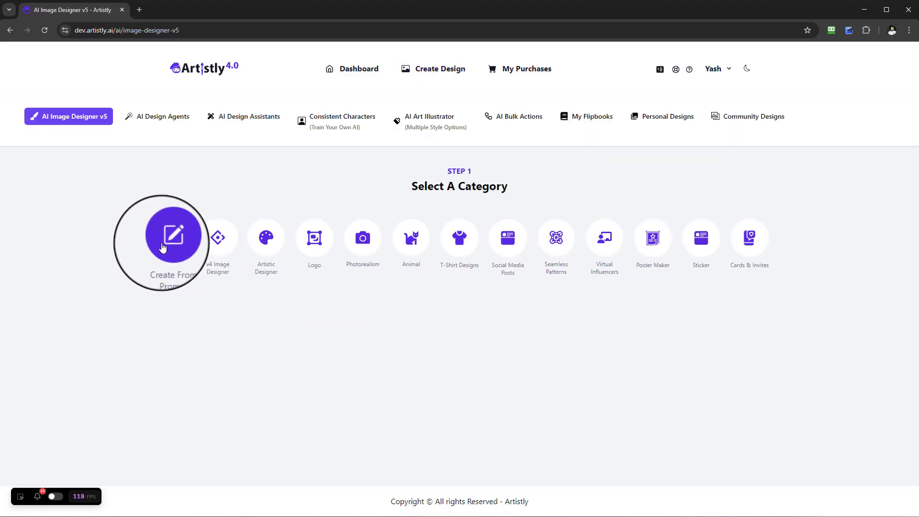
Go to the AI Design Agents section from the top navigation bar
click(167, 119)
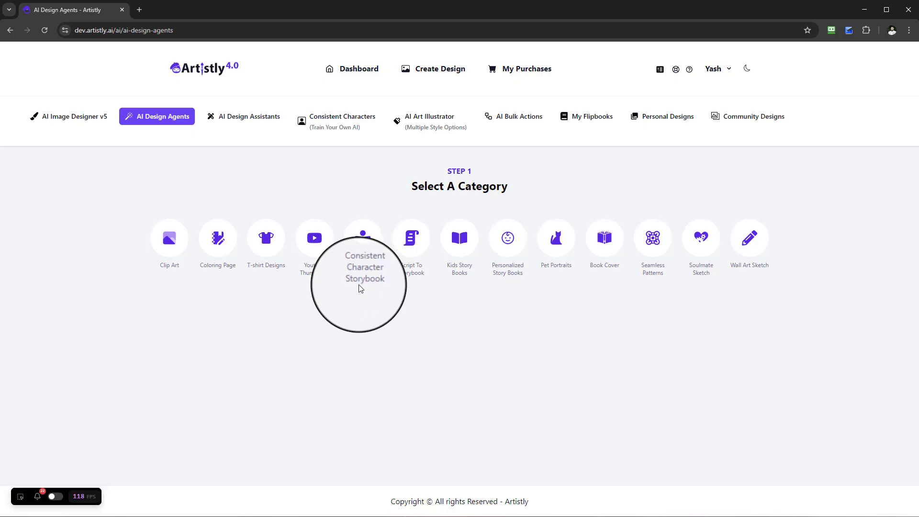
Browse the Consistent Character Storybook, AI Image Designer v5 Create From Prompt, and Consistent Characters 3d & 2d sections
click(369, 246)
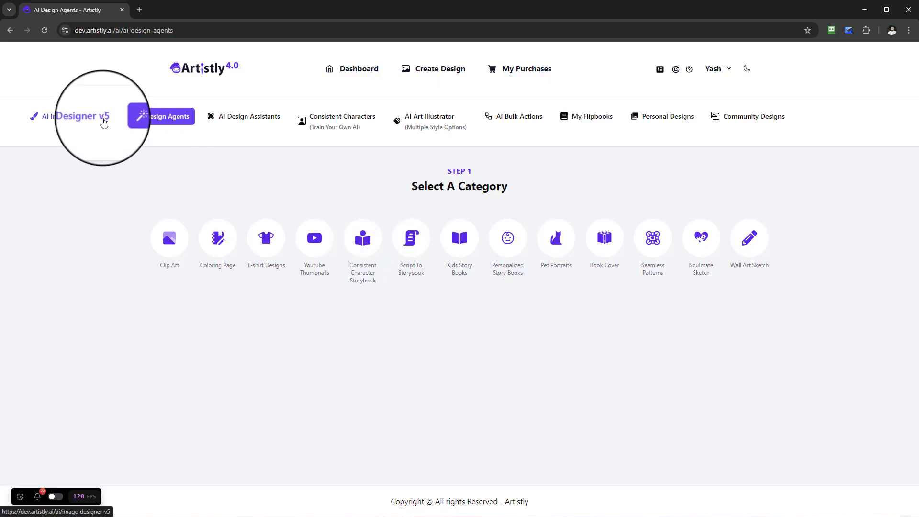
click(76, 119)
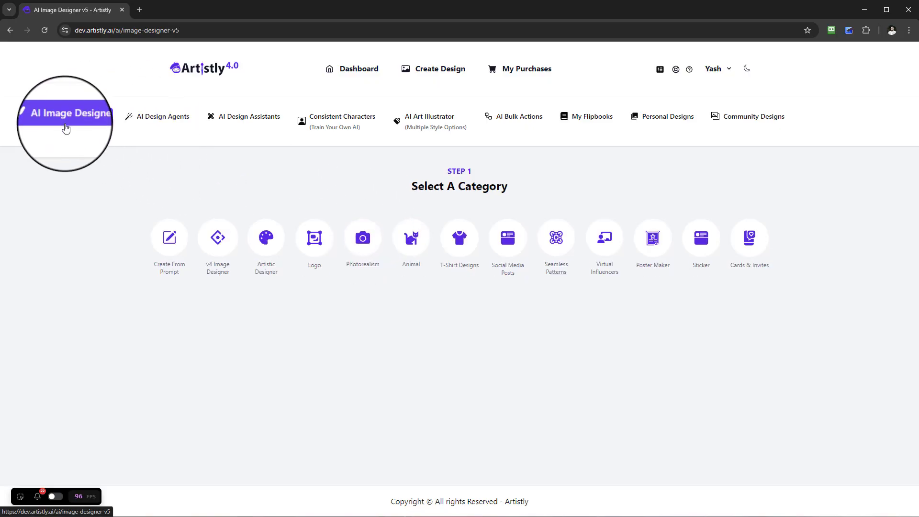
click(171, 255)
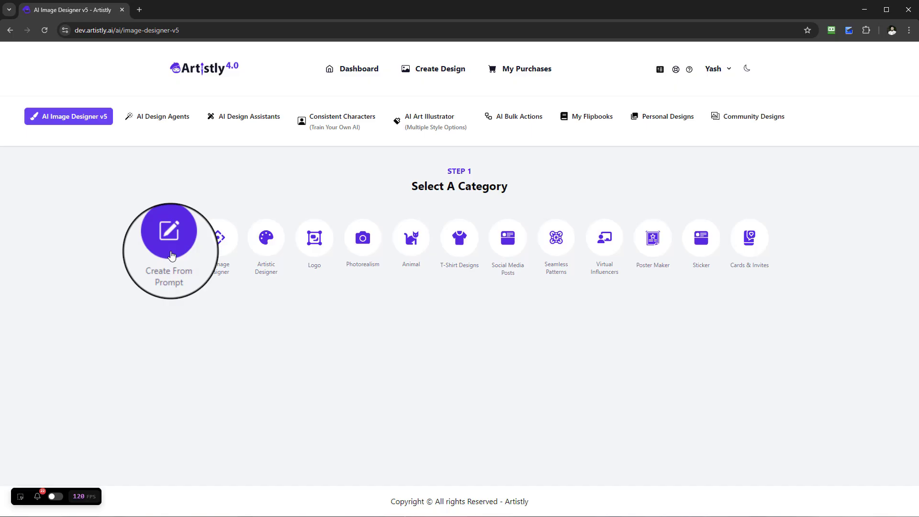
click(329, 121)
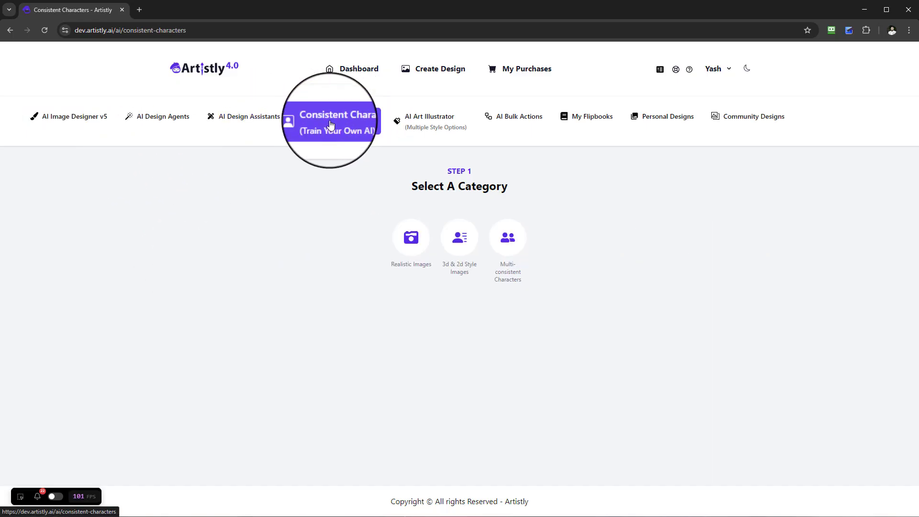
click(453, 249)
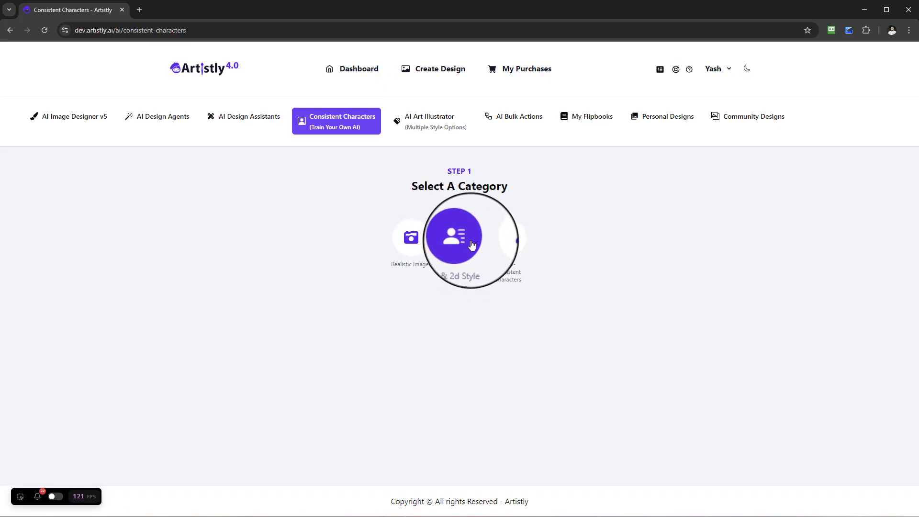
Go to the Personal Designs gallery of previously generated images
scroll(514, 283, down, 1)
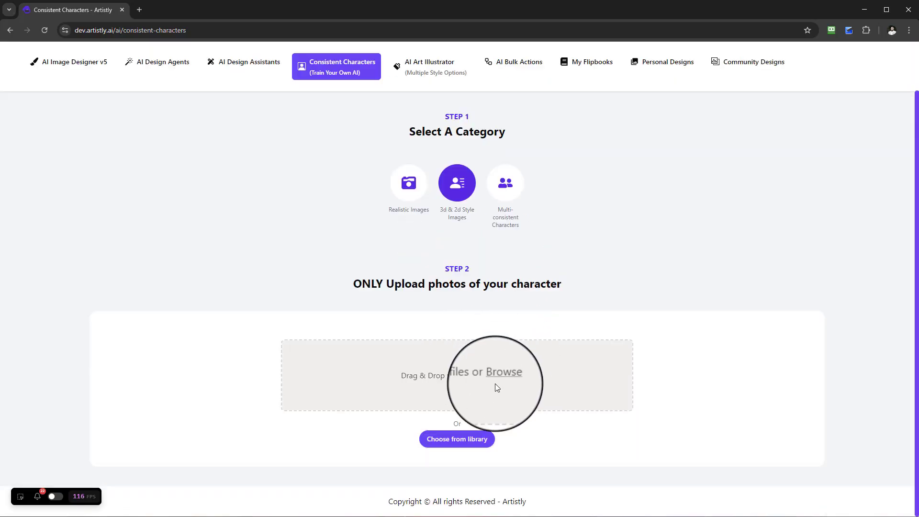
scroll(447, 403, up, 1)
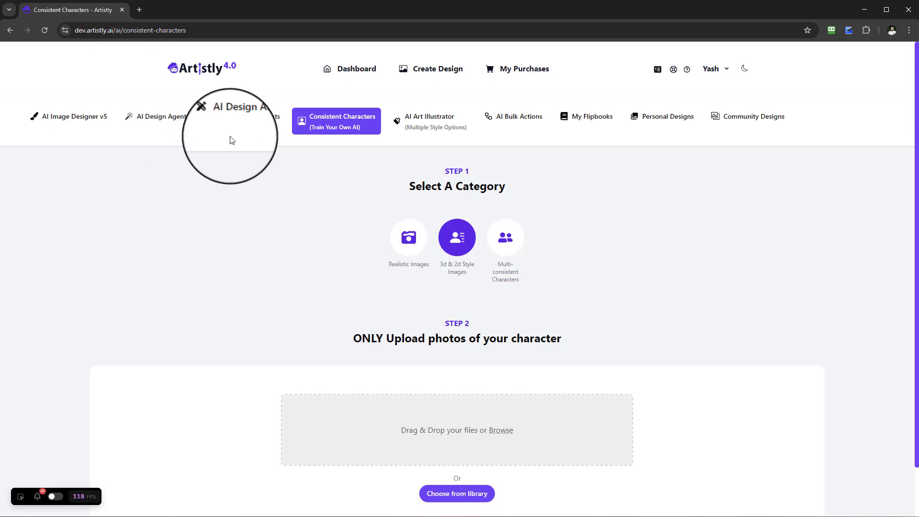
click(657, 119)
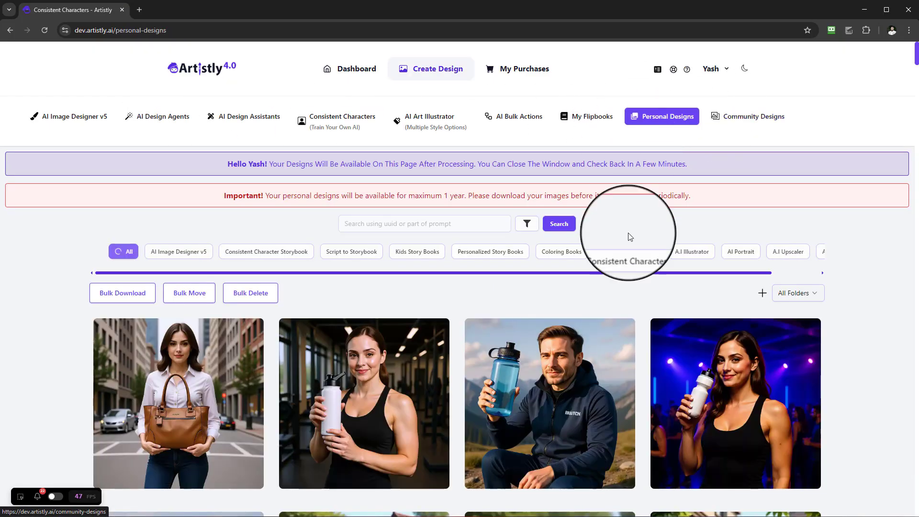
Load two more batches of saved designs into the Personal Designs gallery
scroll(592, 337, down, 8)
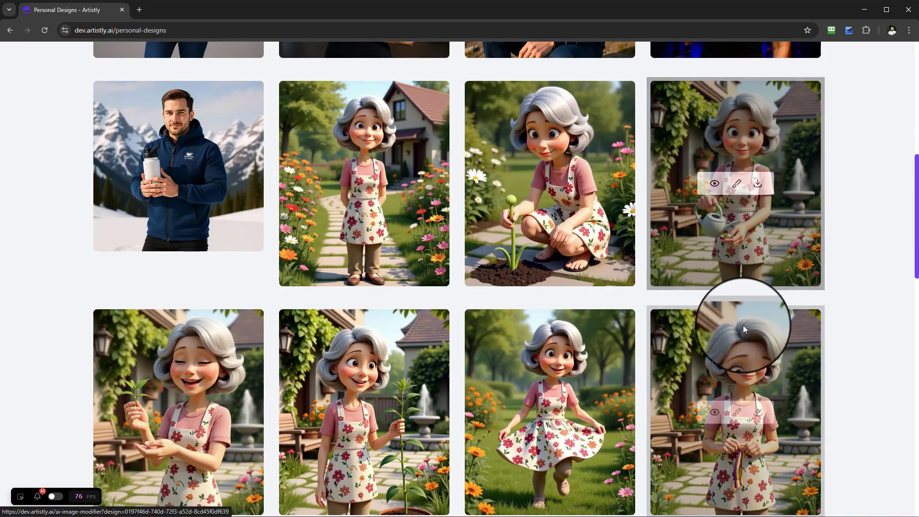
scroll(766, 326, down, 15)
scroll(580, 288, down, 4)
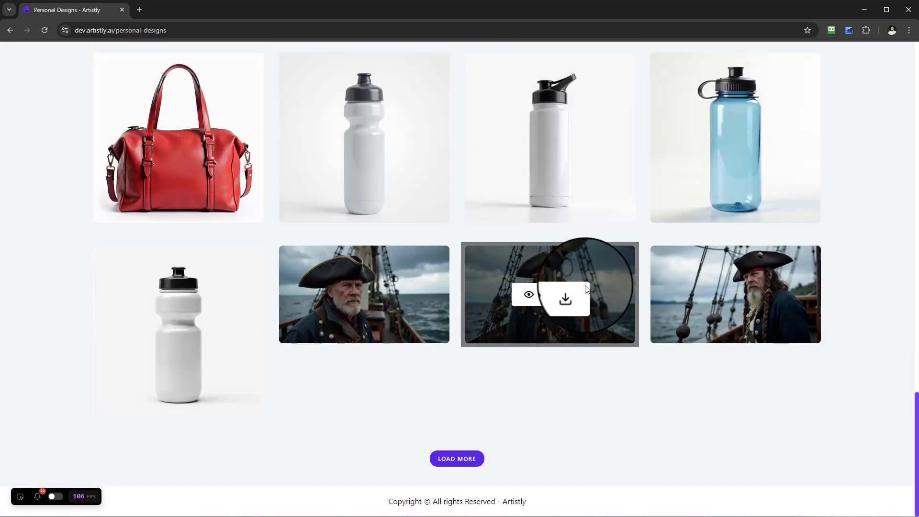
click(463, 460)
scroll(588, 306, down, 20)
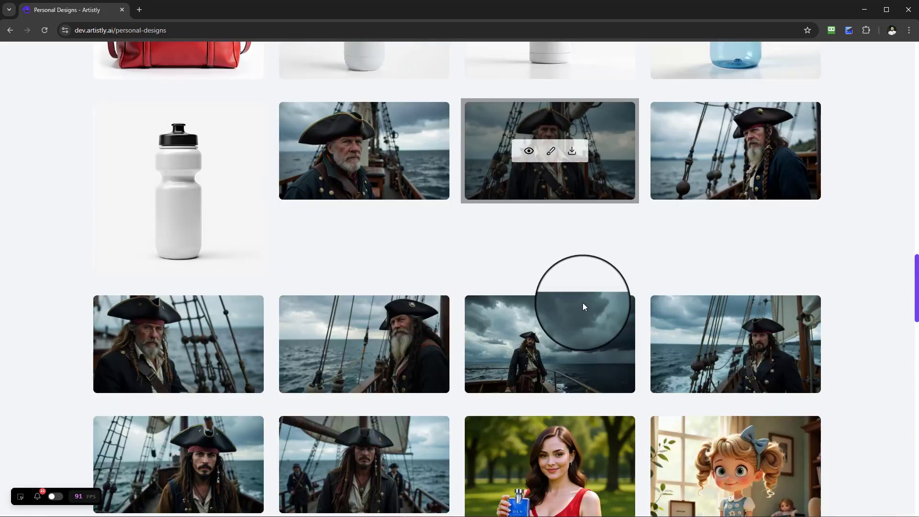
scroll(579, 287, down, 10)
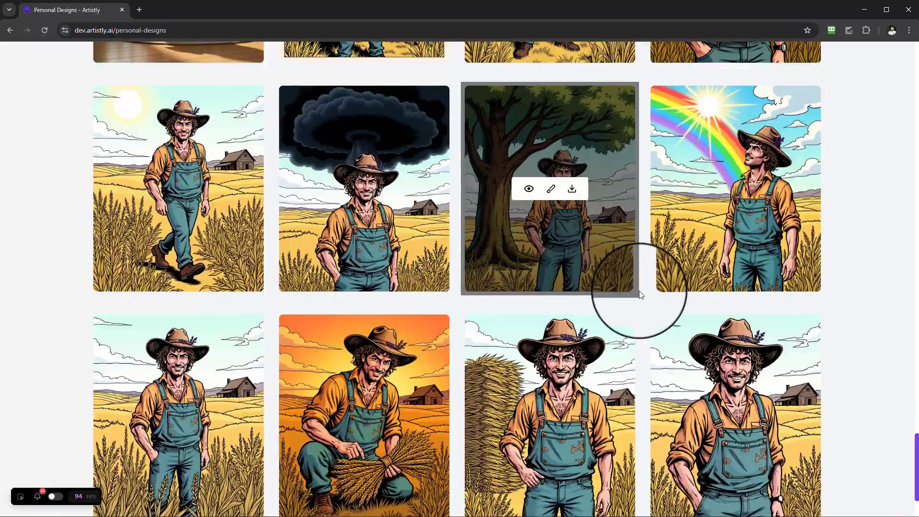
click(464, 466)
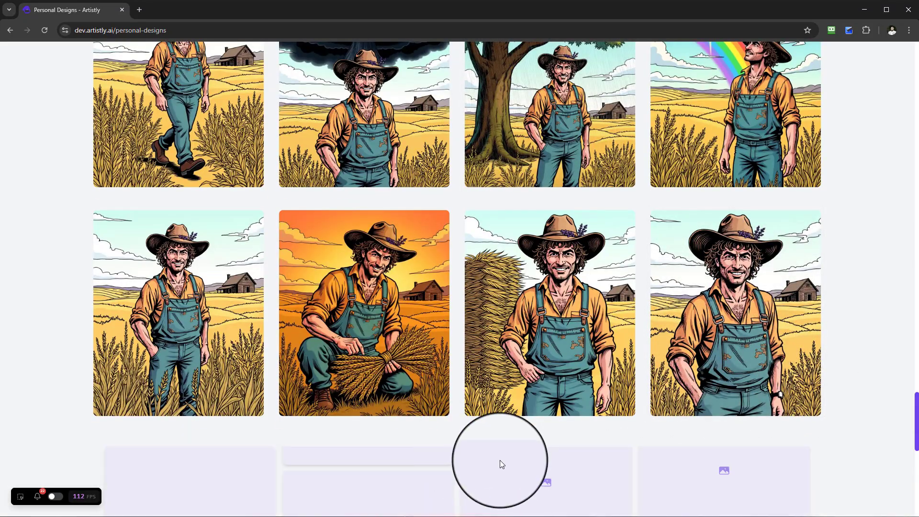
Return to the top and go back to the AI Design Agents section
scroll(699, 330, down, 11)
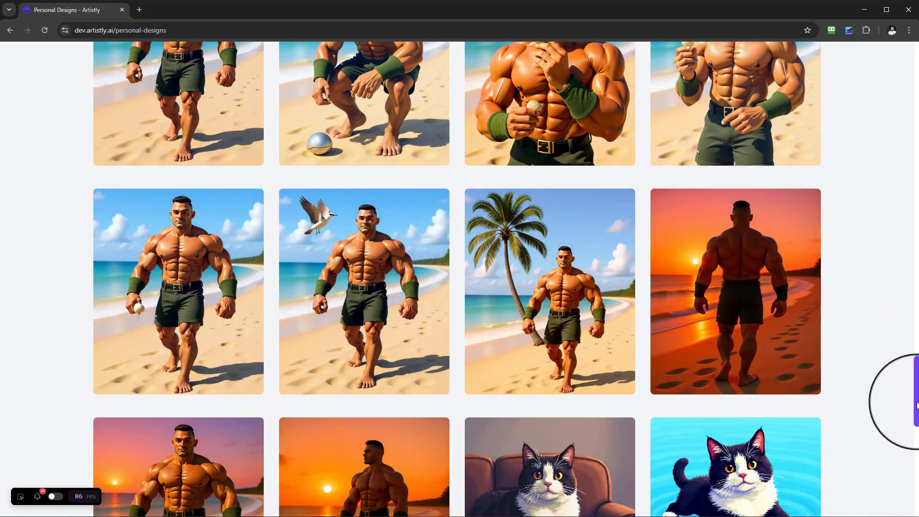
drag(916, 402, 882, 64)
click(162, 118)
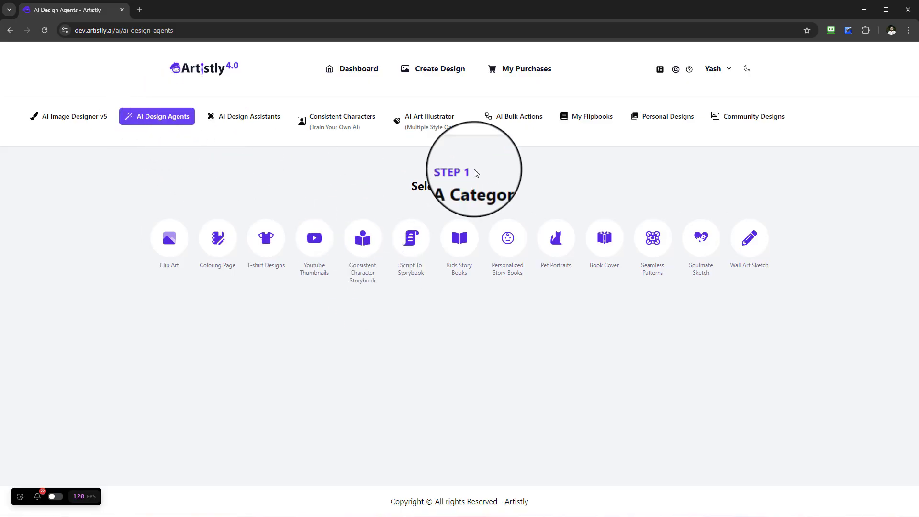
Choose Consistent Character Storybook, review Your Storybooks, then switch to the Create form
click(349, 244)
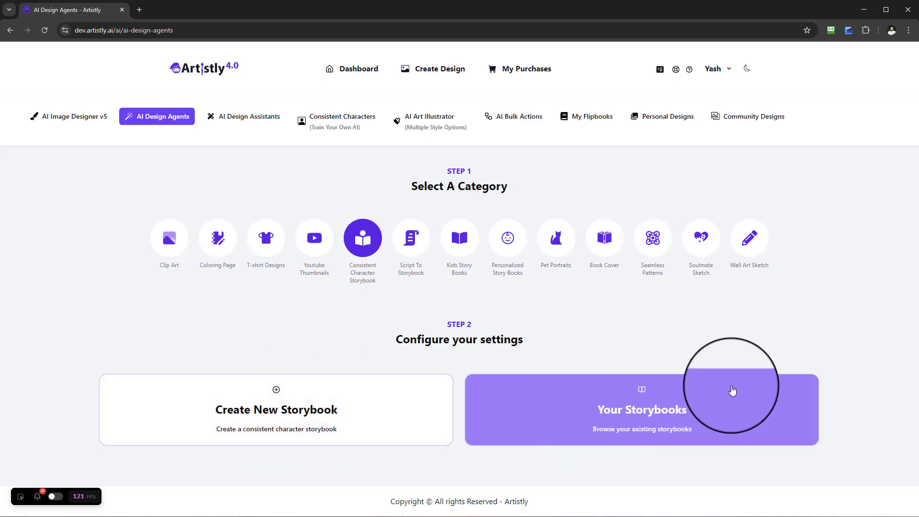
click(667, 413)
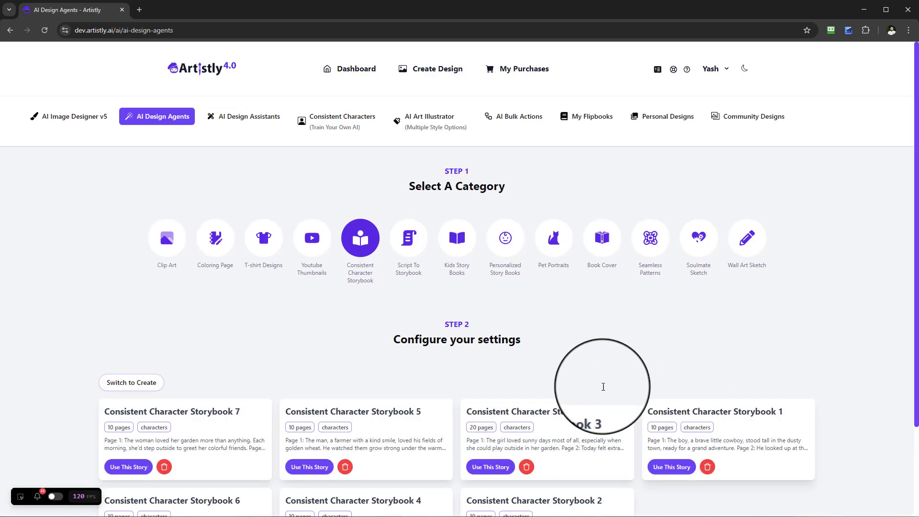
scroll(400, 324, down, 3)
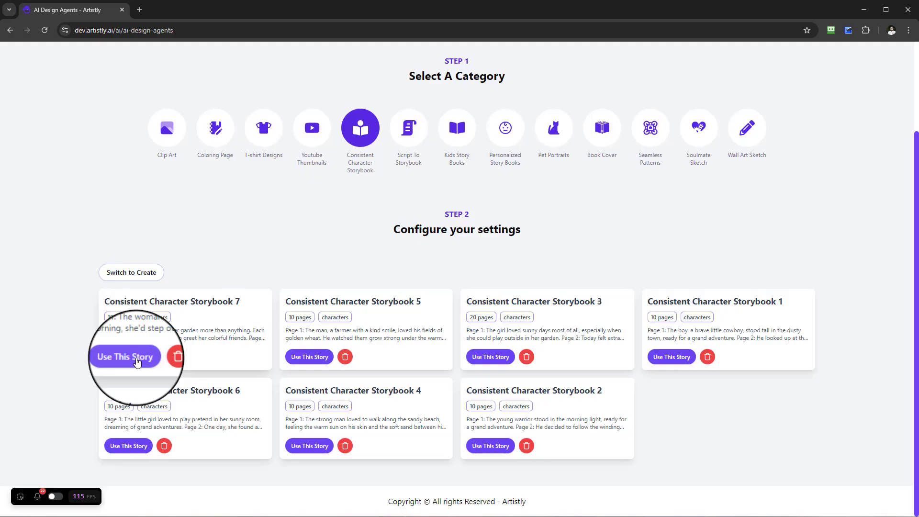
scroll(239, 297, up, 3)
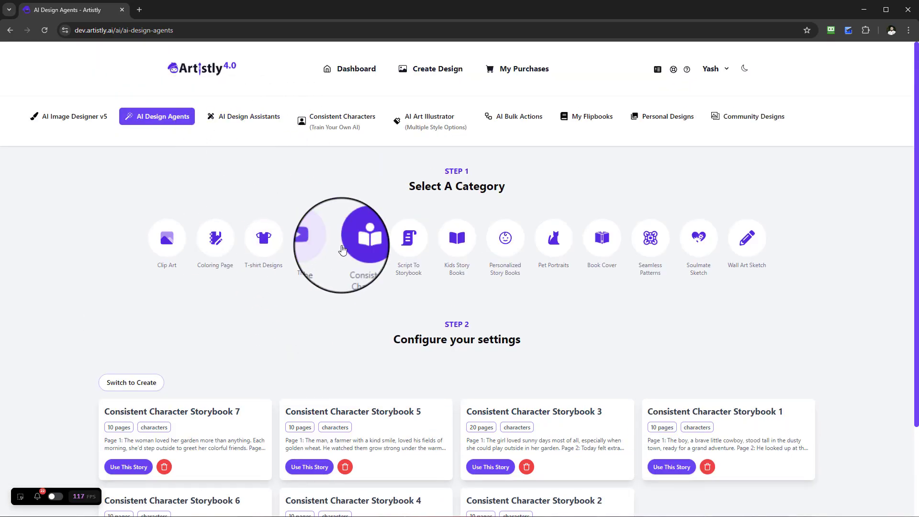
scroll(350, 248, down, 3)
click(128, 273)
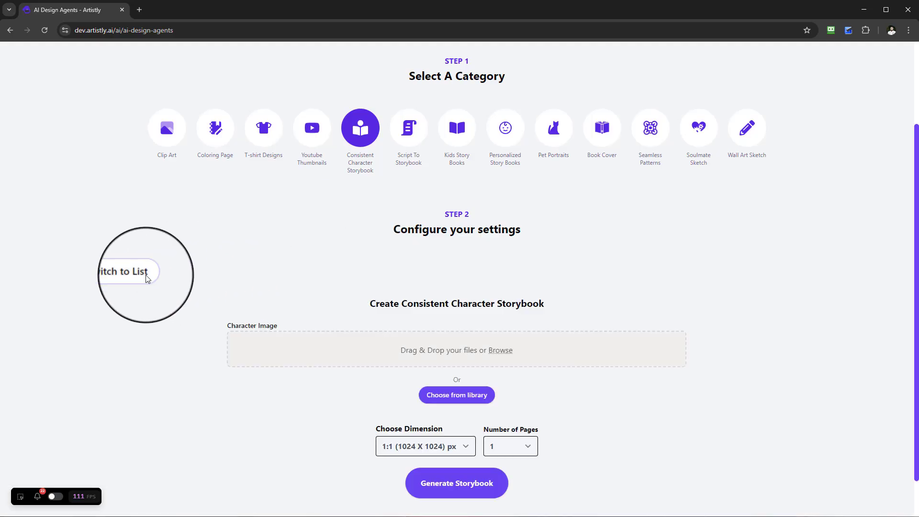
scroll(343, 246, down, 2)
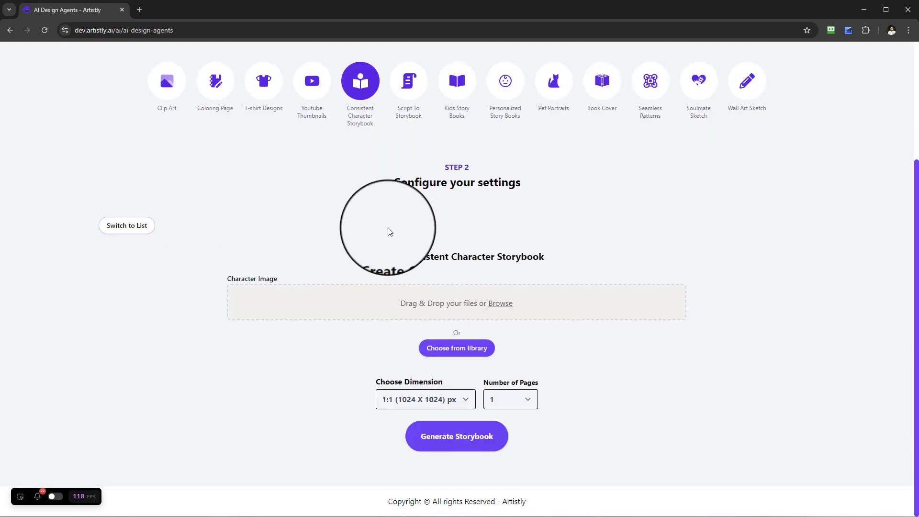
scroll(428, 241, up, 2)
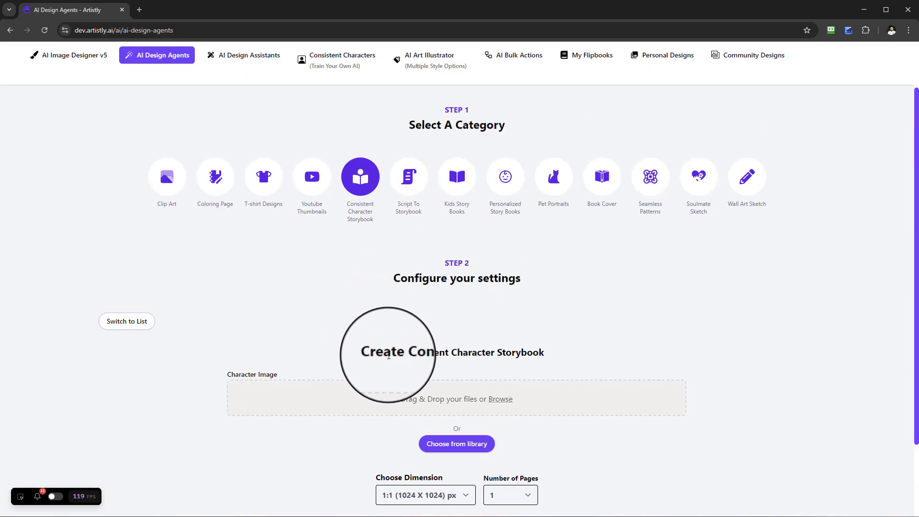
scroll(548, 307, down, 2)
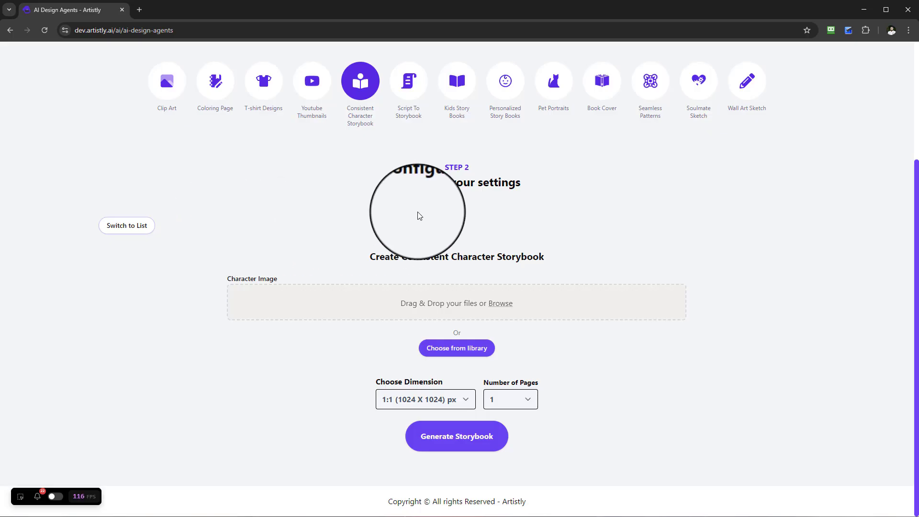
Attach the garden grandmother image from the media library as the storybook character
click(443, 357)
scroll(507, 331, down, 2)
scroll(507, 331, down, 3)
scroll(512, 349, up, 5)
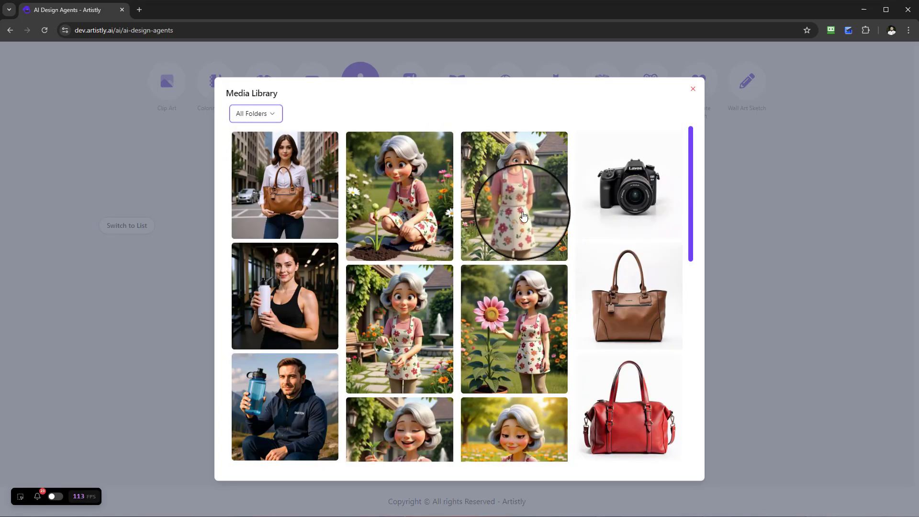
click(513, 181)
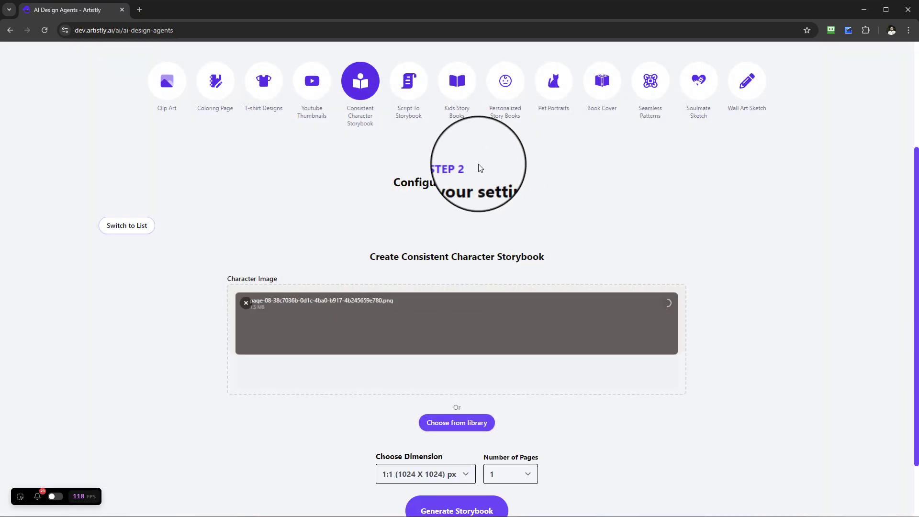
scroll(469, 286, down, 2)
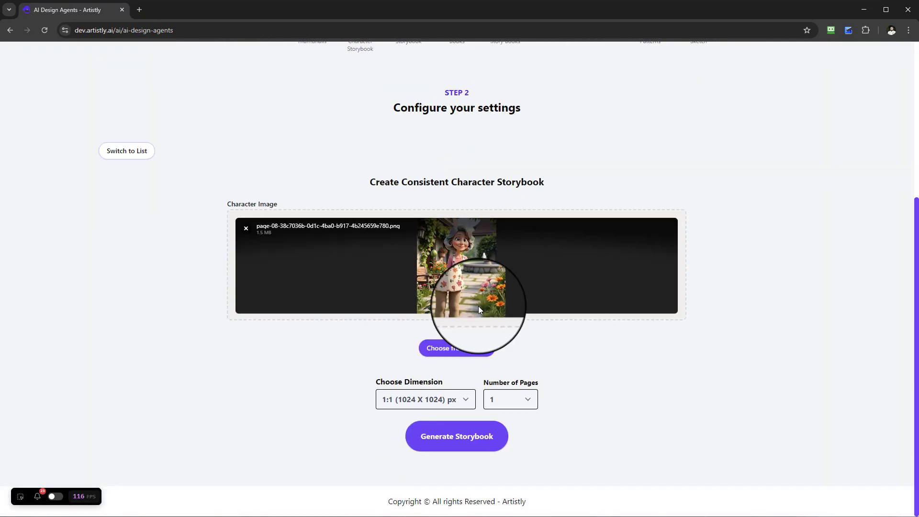
Set the storybook dimension to 4:5 (896 X 1088) px, keeping 1 page
click(421, 400)
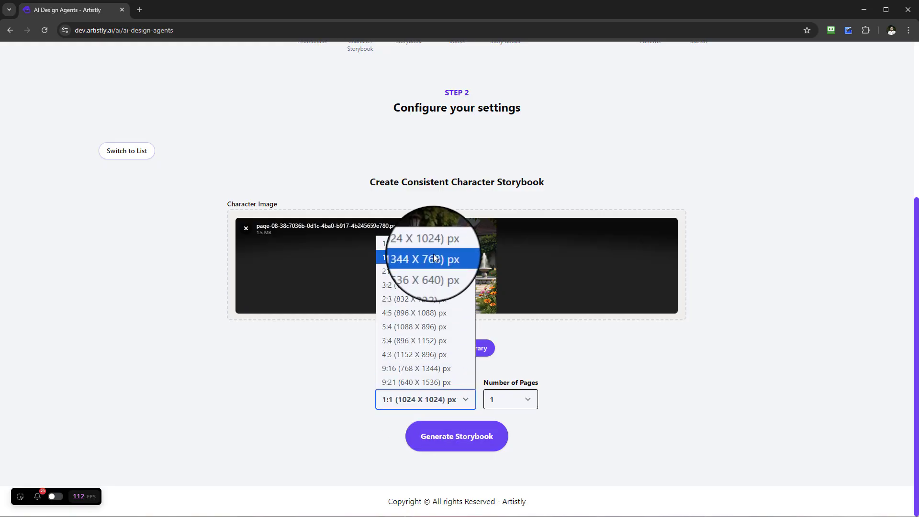
click(412, 313)
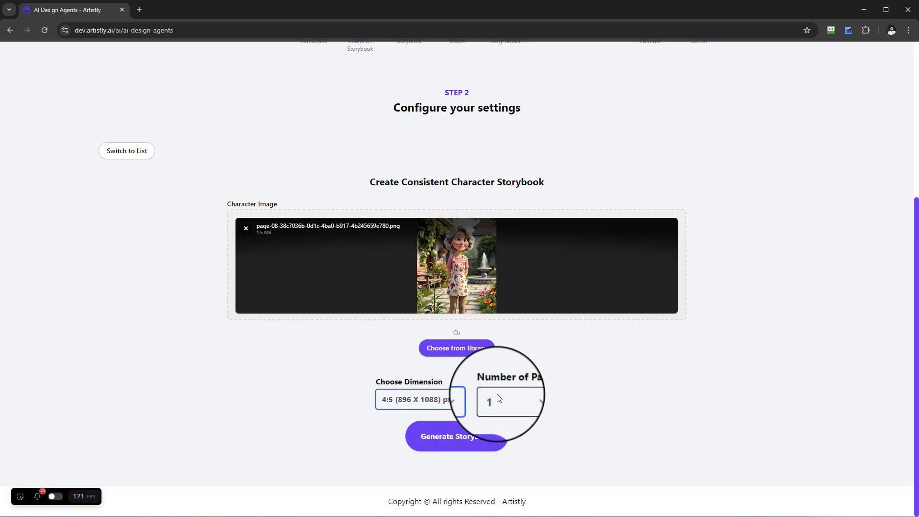
click(519, 402)
click(701, 352)
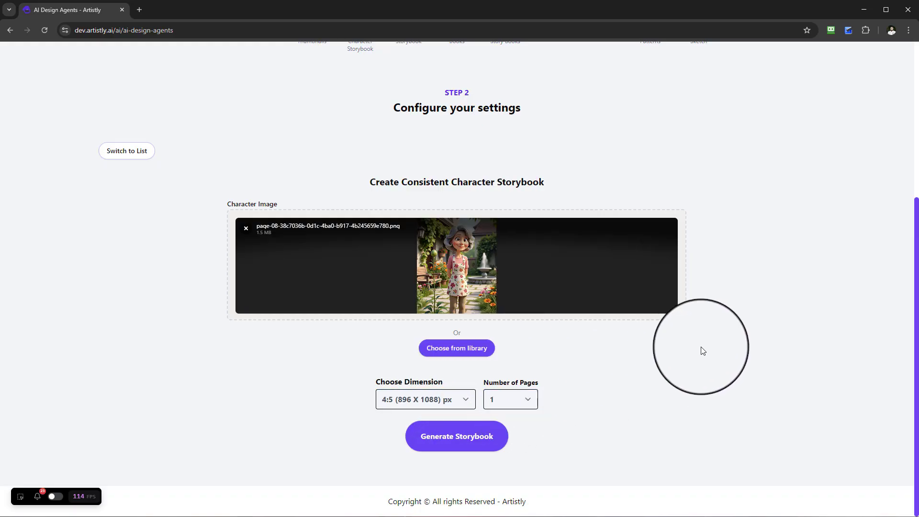
scroll(516, 335, up, 3)
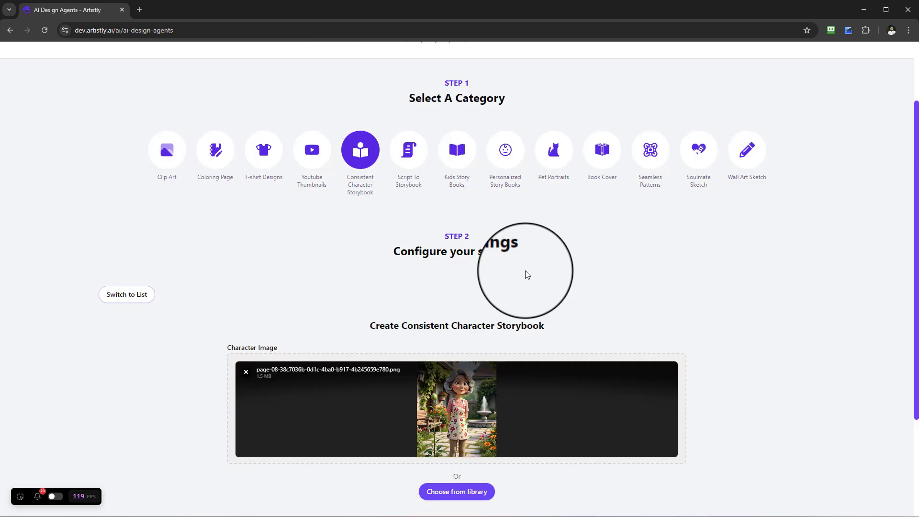
scroll(535, 280, down, 2)
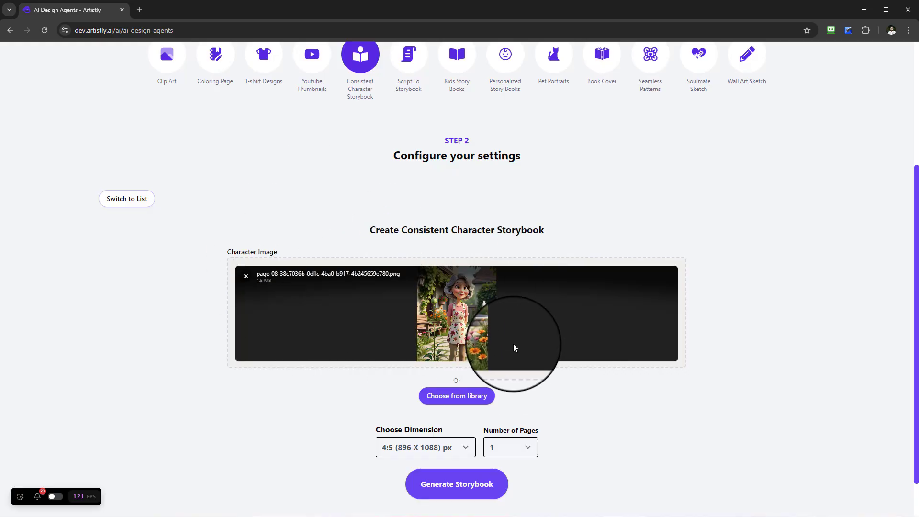
scroll(485, 303, down, 1)
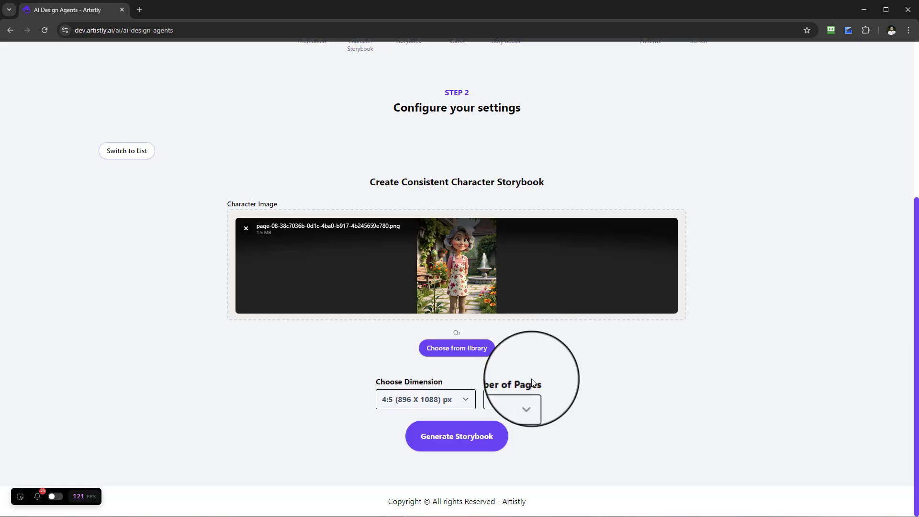
Choose 10 pages in the page count list and generate the storybook
click(526, 395)
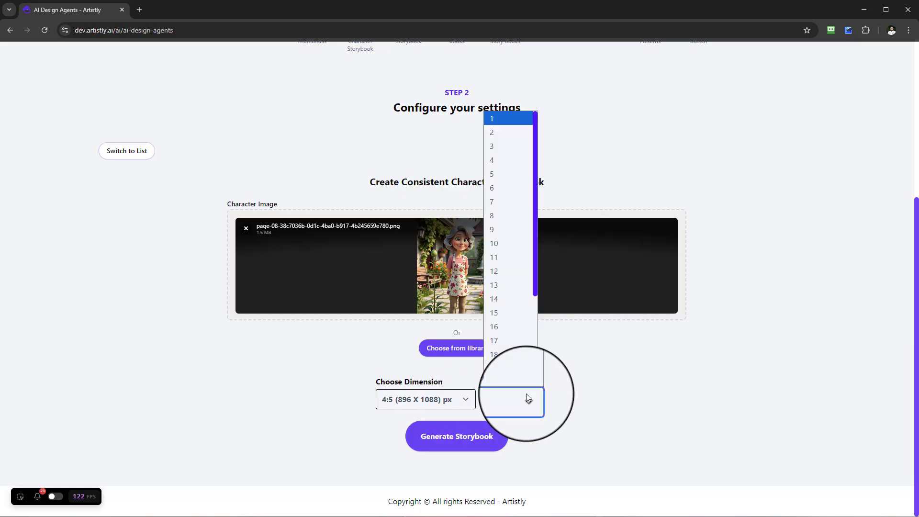
drag(532, 285, 528, 387)
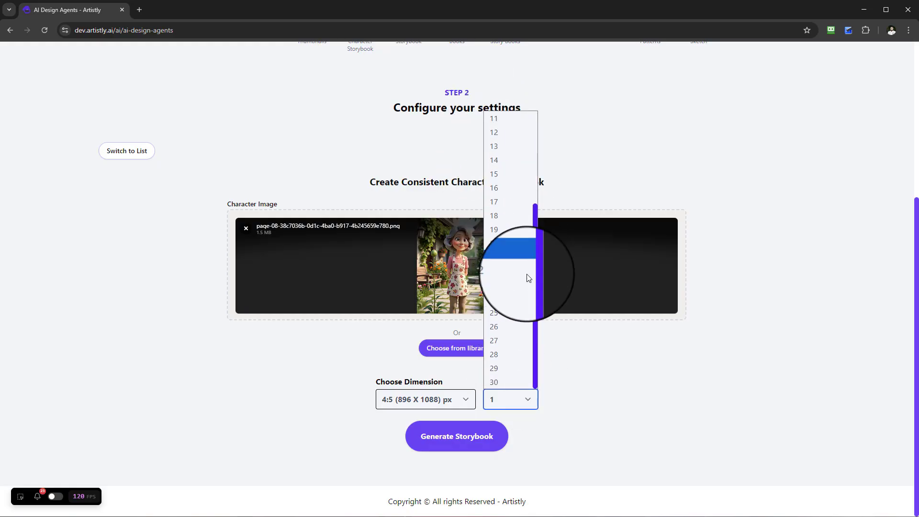
drag(536, 303, 533, 205)
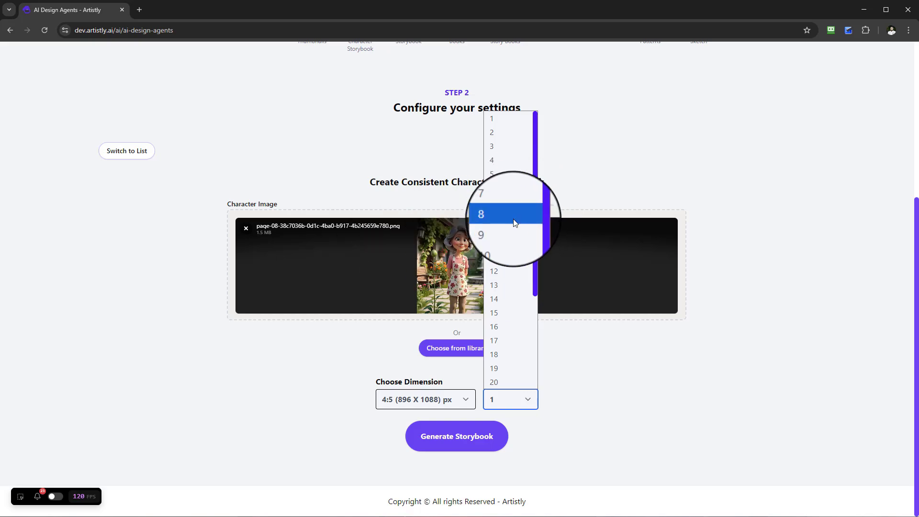
scroll(515, 229, down, 3)
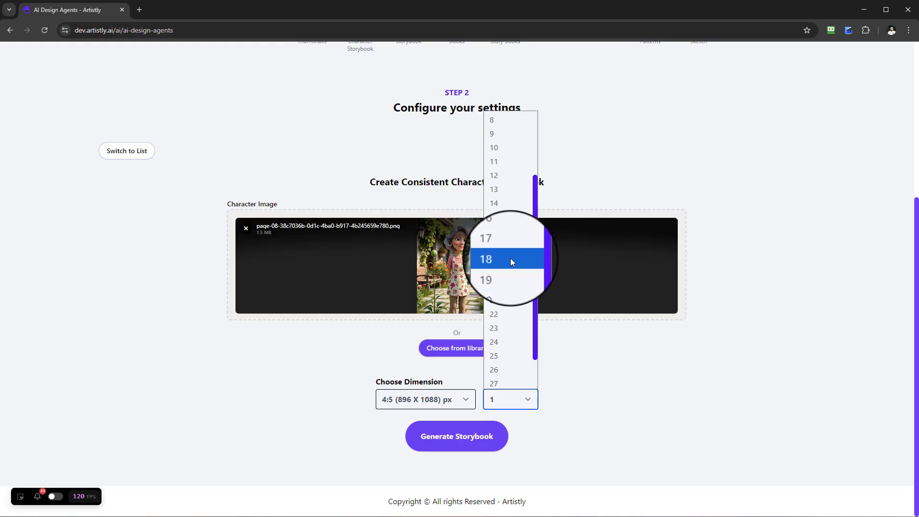
scroll(507, 244, up, 5)
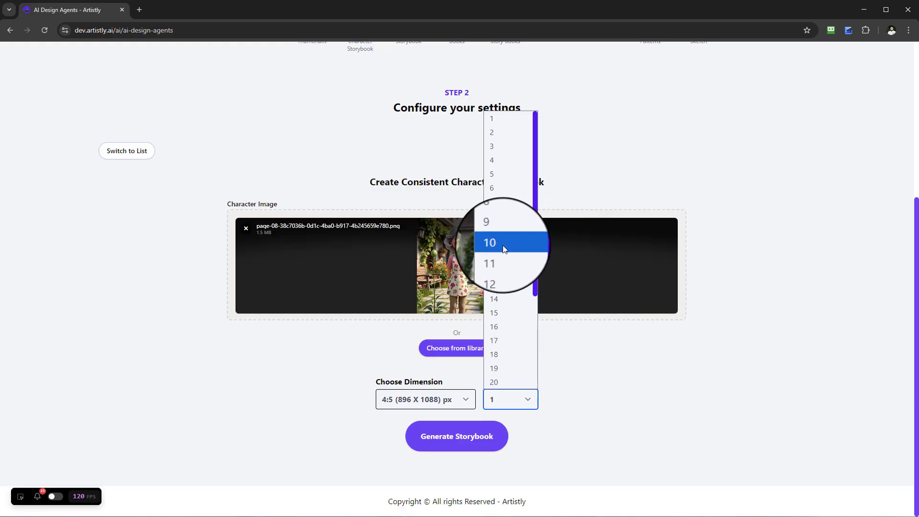
click(502, 243)
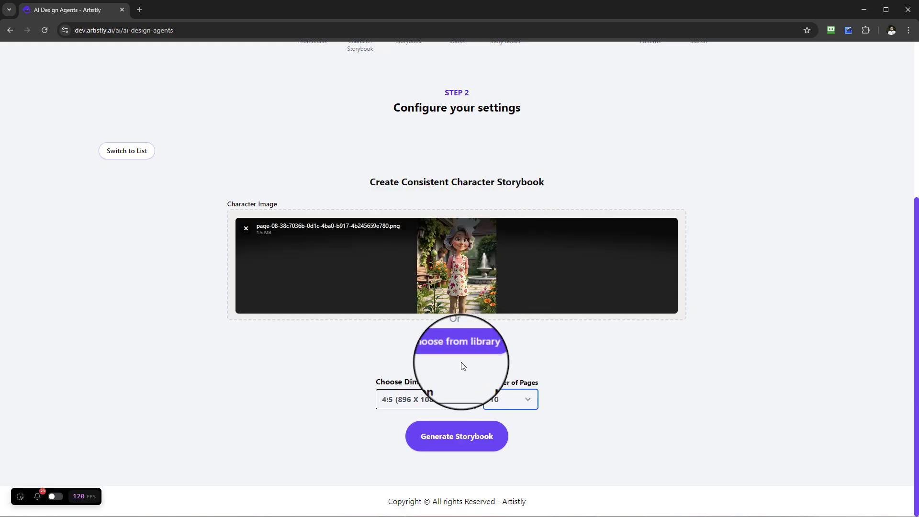
click(464, 443)
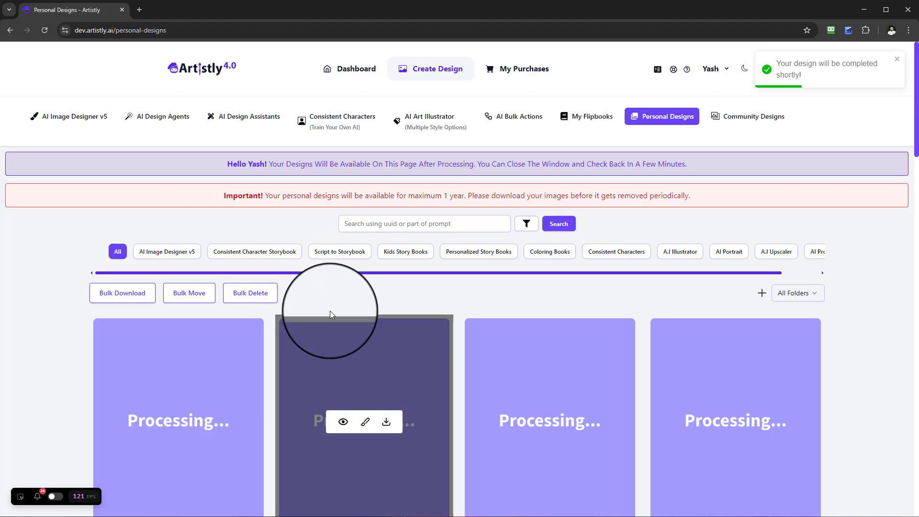
Scroll Personal Designs until the grandmother garden pages finish processing
scroll(856, 302, down, 2)
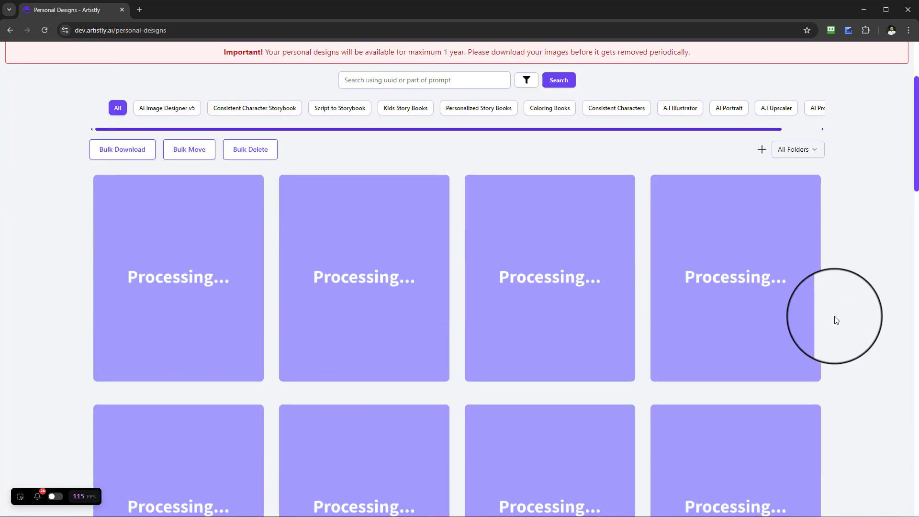
scroll(860, 312, down, 1)
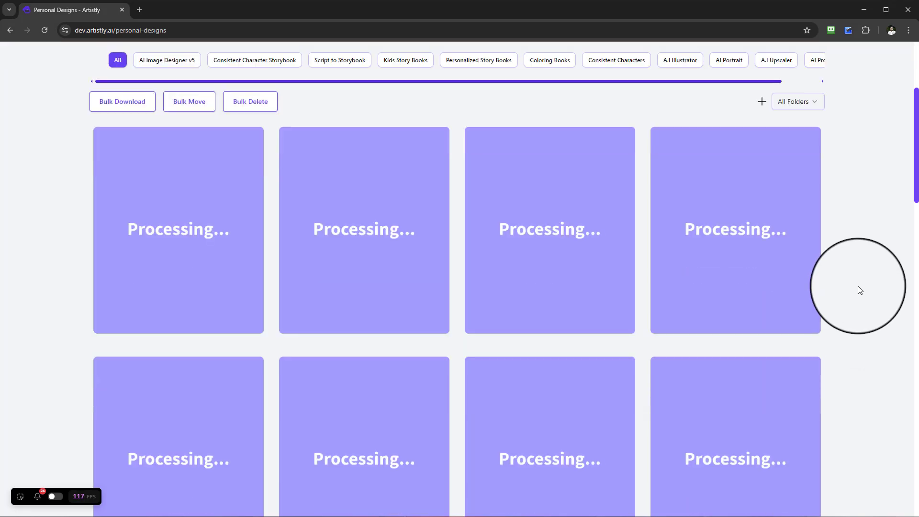
scroll(849, 294, down, 3)
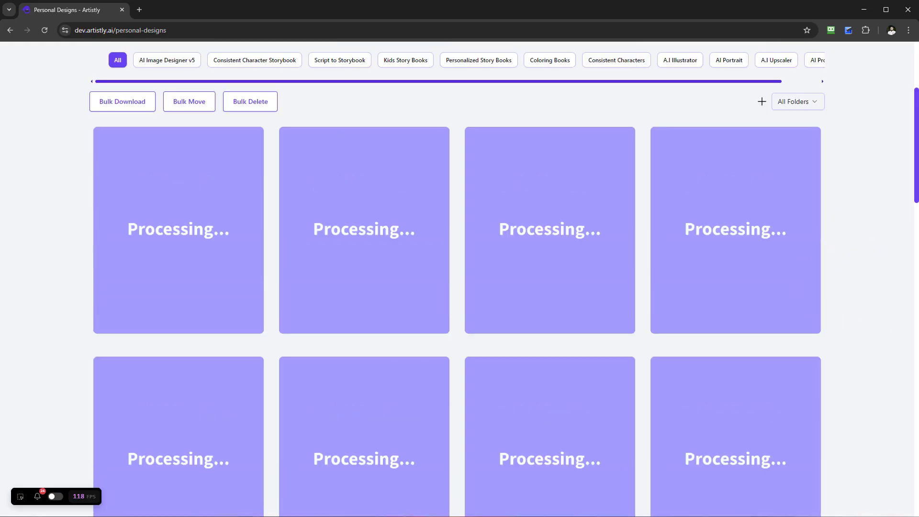
scroll(750, 300, down, 3)
scroll(748, 300, down, 5)
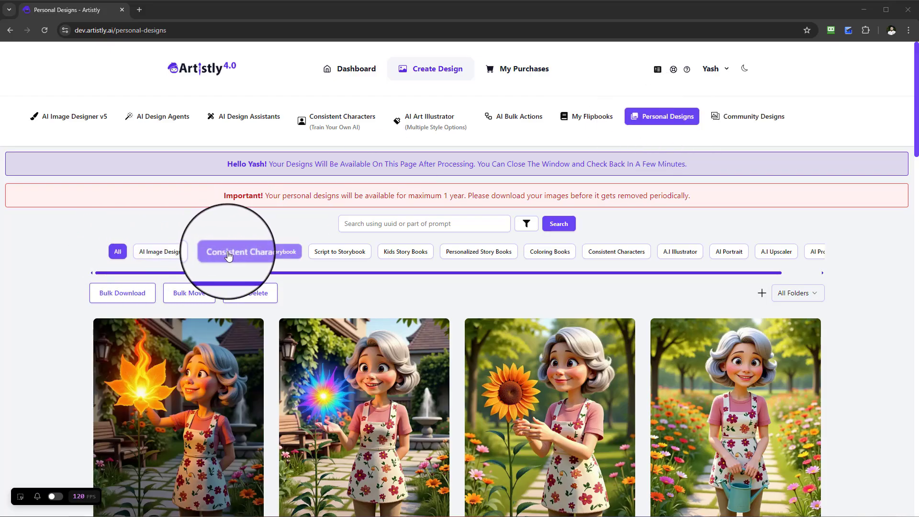
Filter designs to Consistent Character Storybook and enable flipbook story selection
click(266, 253)
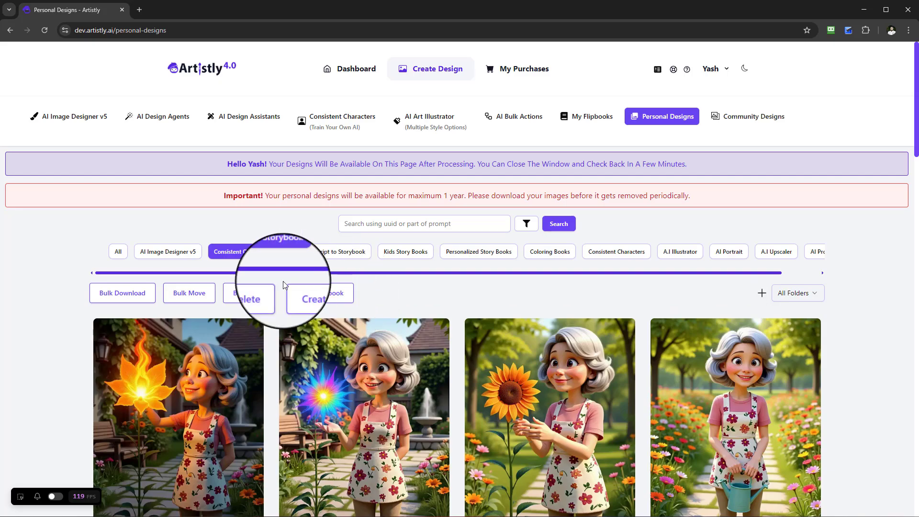
click(306, 300)
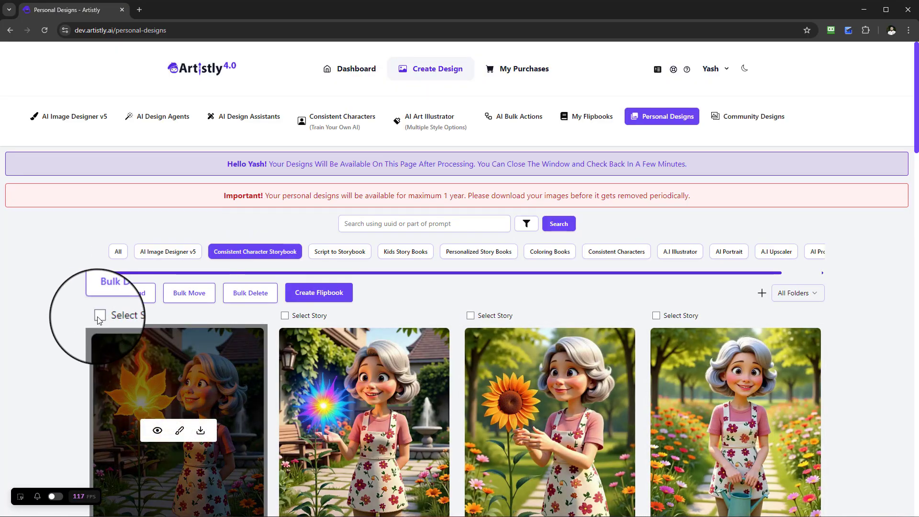
Select the 10 new grandmother story pages and bring up the Create Flipbook dialog
click(99, 316)
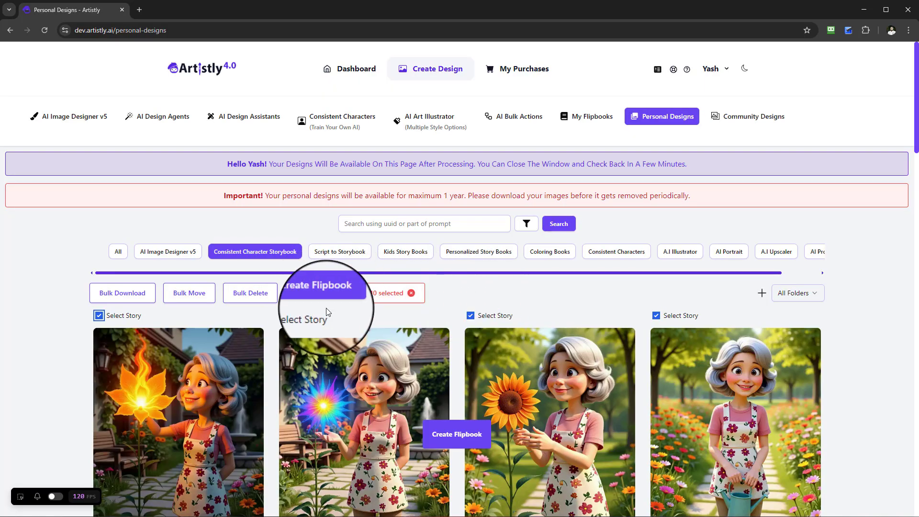
scroll(332, 316, down, 4)
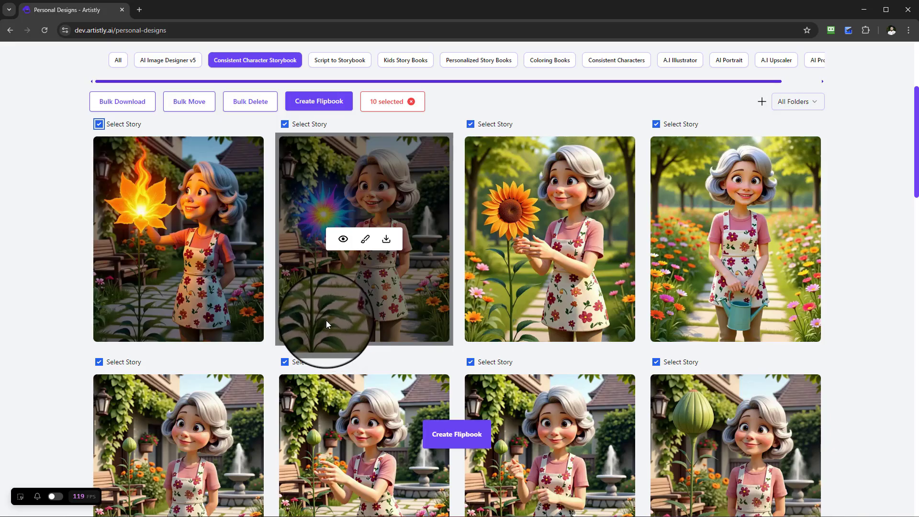
scroll(329, 320, down, 5)
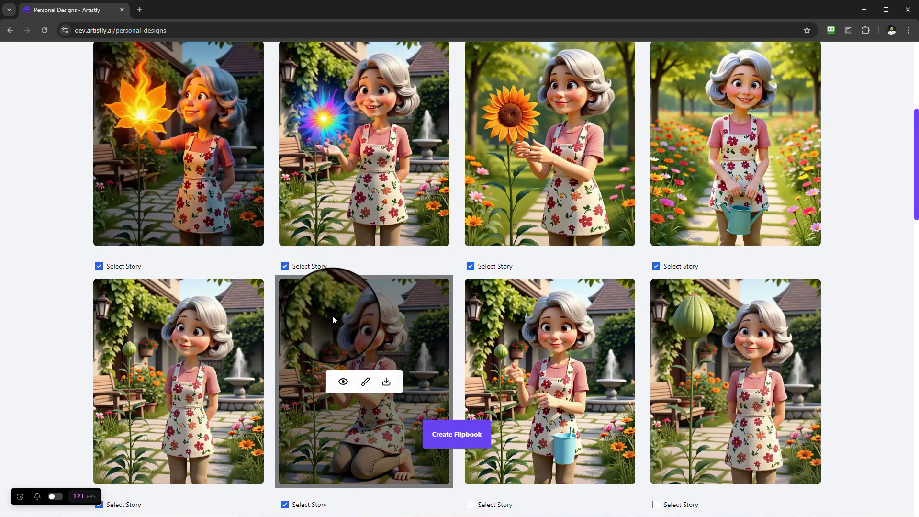
scroll(333, 314, down, 2)
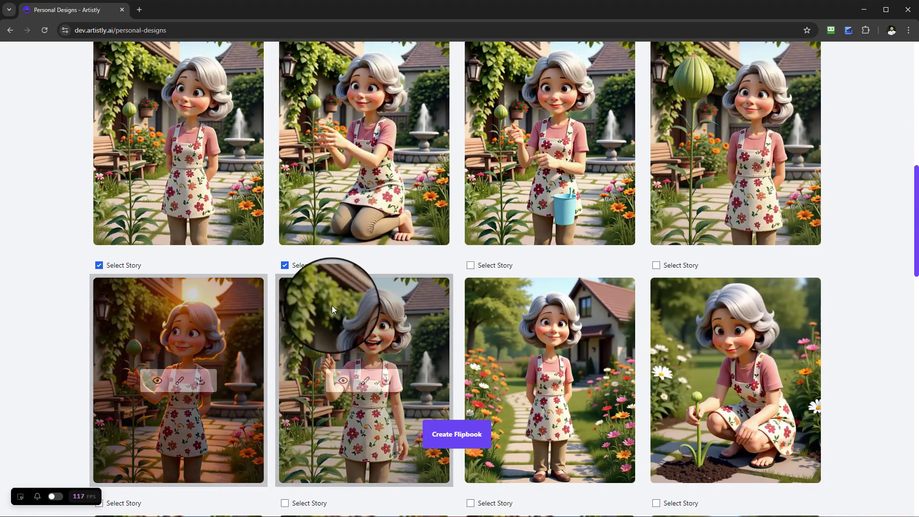
scroll(332, 305, down, 2)
scroll(344, 310, up, 8)
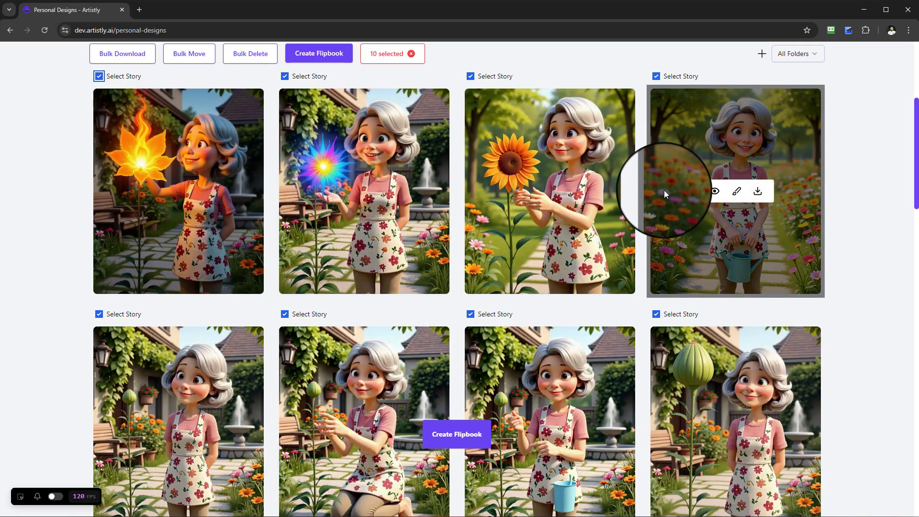
scroll(240, 234, up, 1)
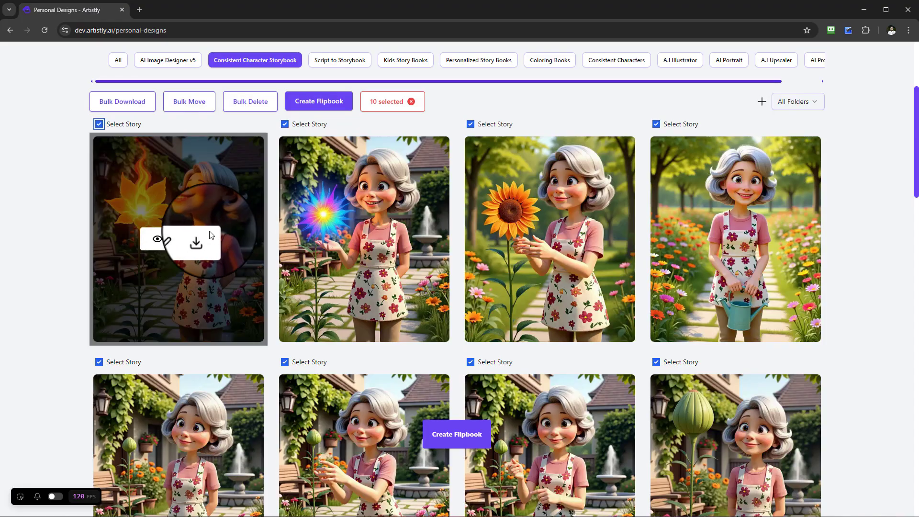
scroll(302, 297, down, 3)
scroll(302, 297, down, 4)
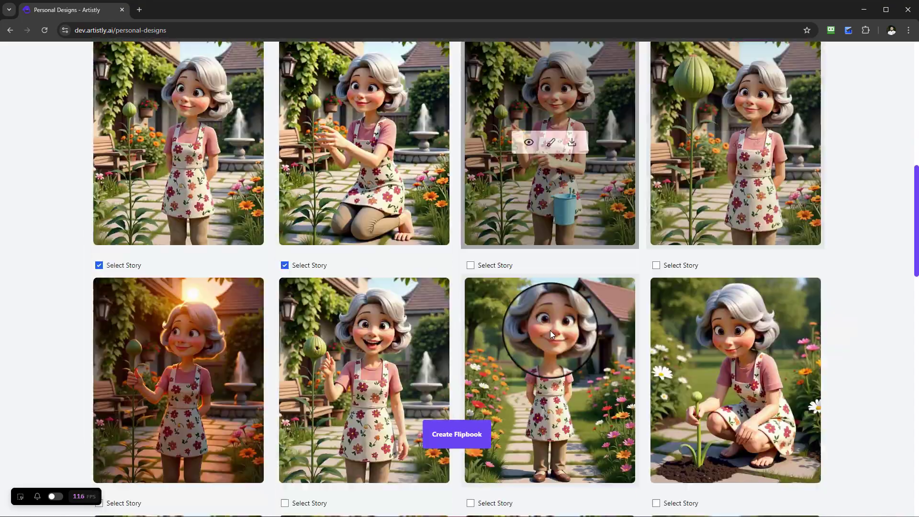
scroll(397, 345, up, 8)
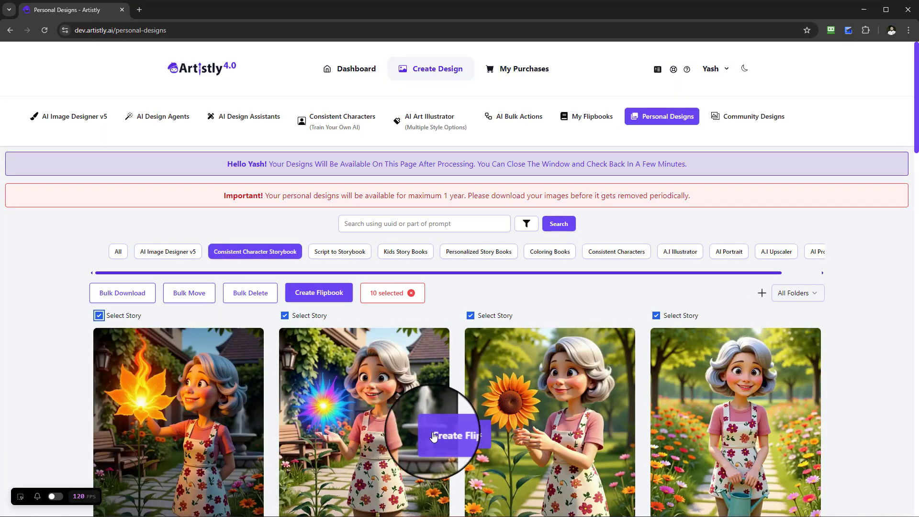
click(463, 440)
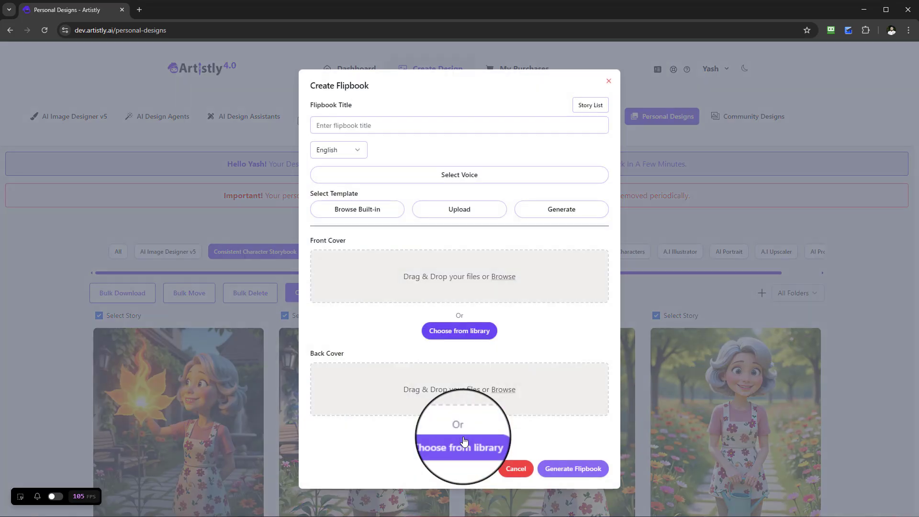
Replace the default flipbook title with 'Maggies flowers', leaving the language as English
triple_click(326, 122)
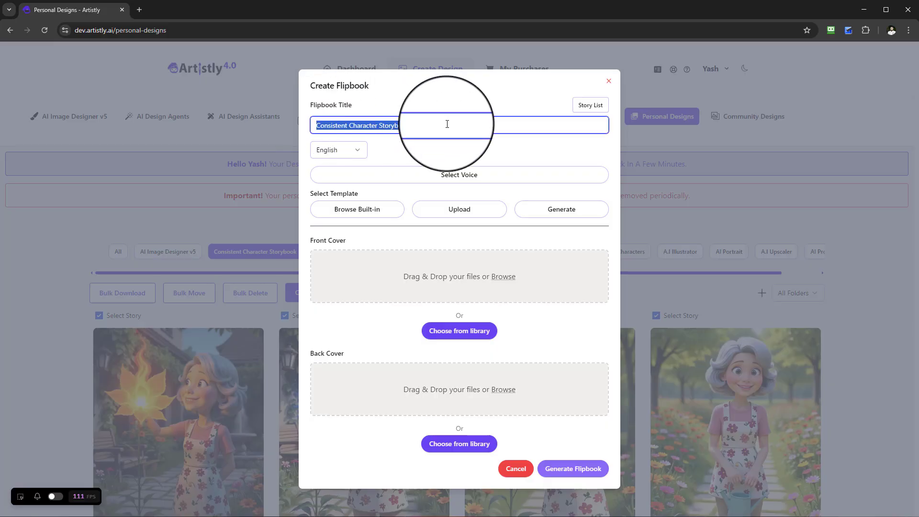
drag(434, 129, 287, 131)
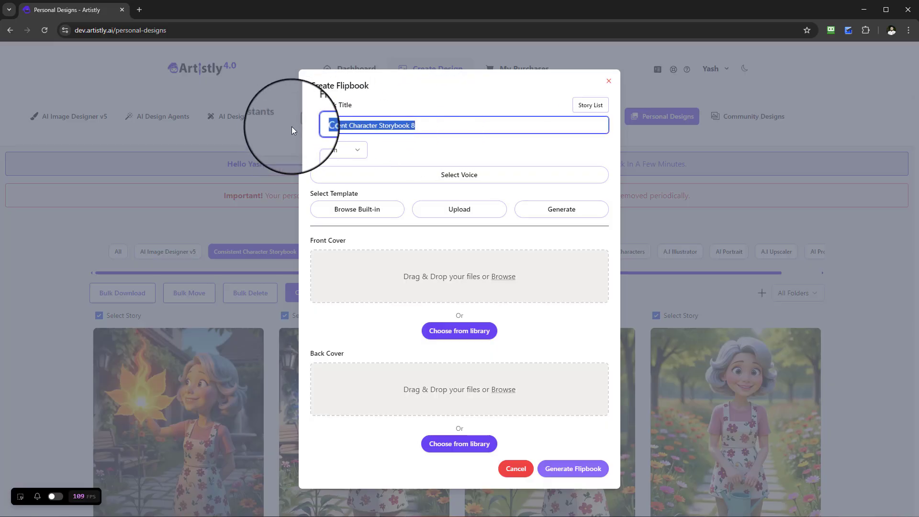
key(Caps_Lock)
text(M)
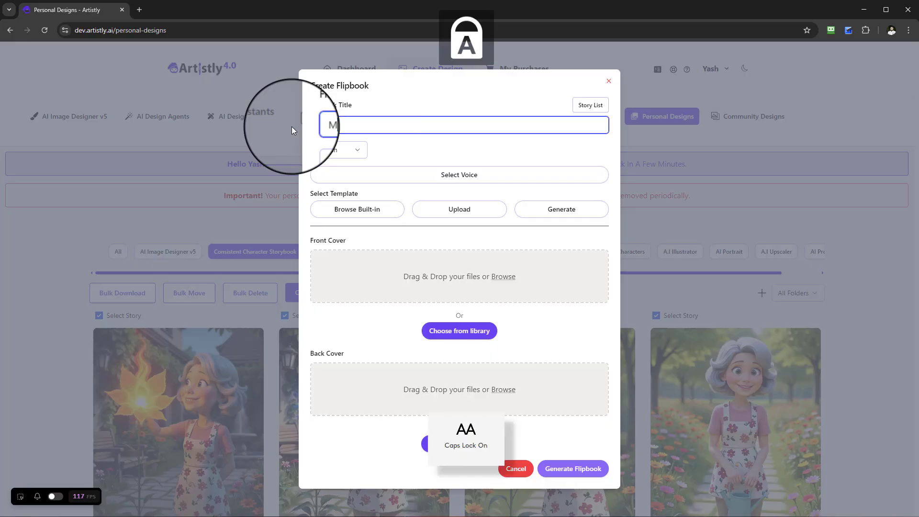
key(Caps_Lock)
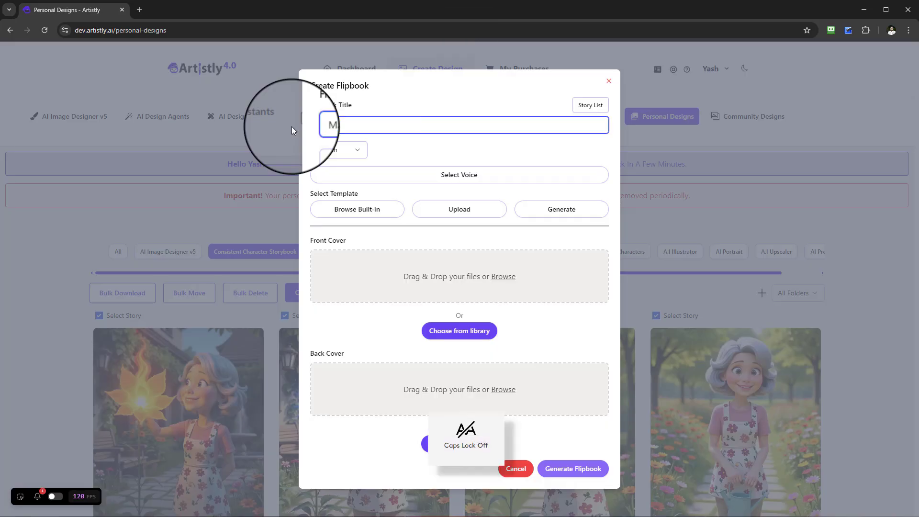
text(rs flowers)
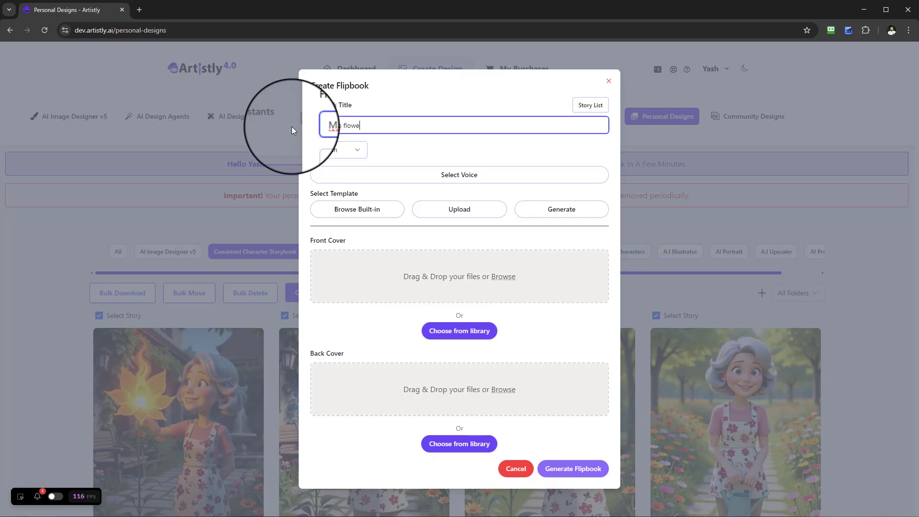
click(353, 150)
click(454, 164)
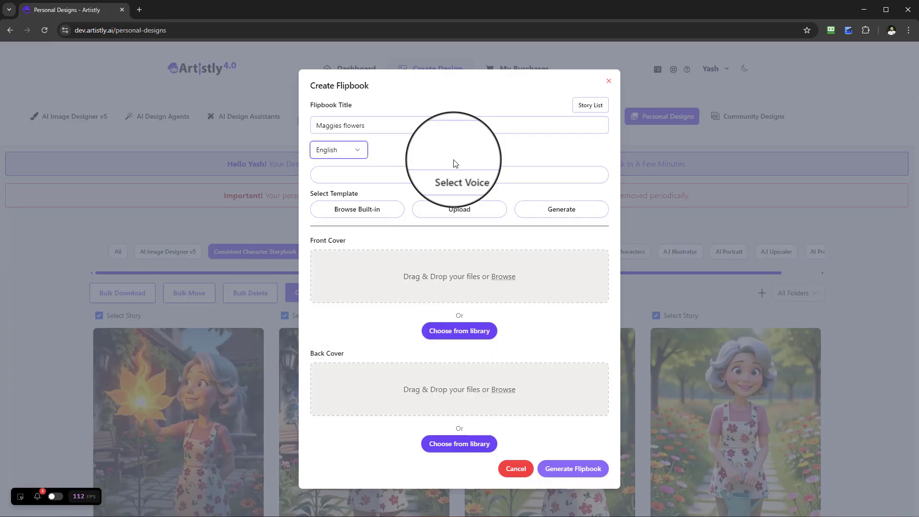
click(351, 151)
mouse_move(352, 340)
click(441, 160)
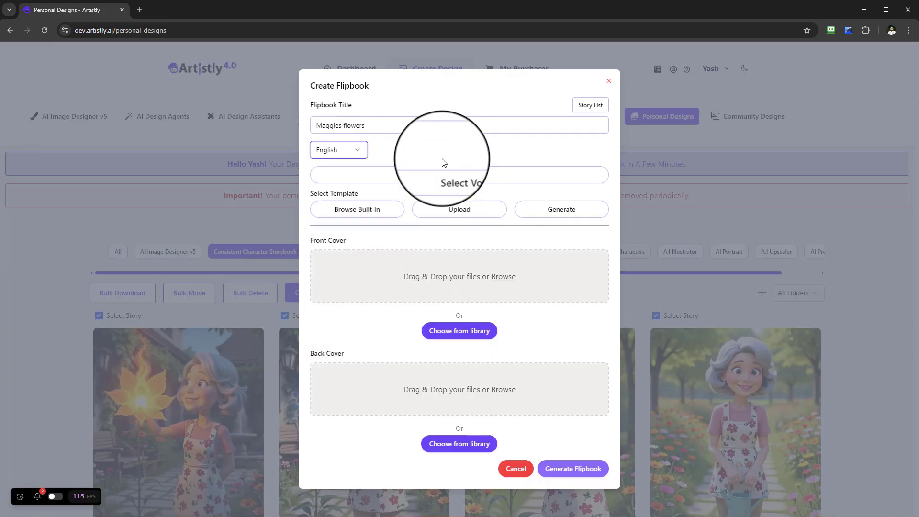
click(464, 177)
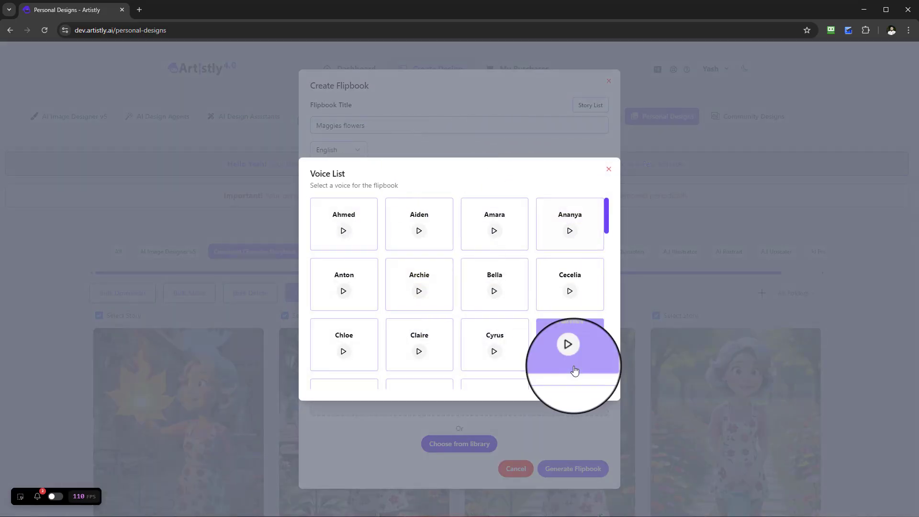
click(608, 169)
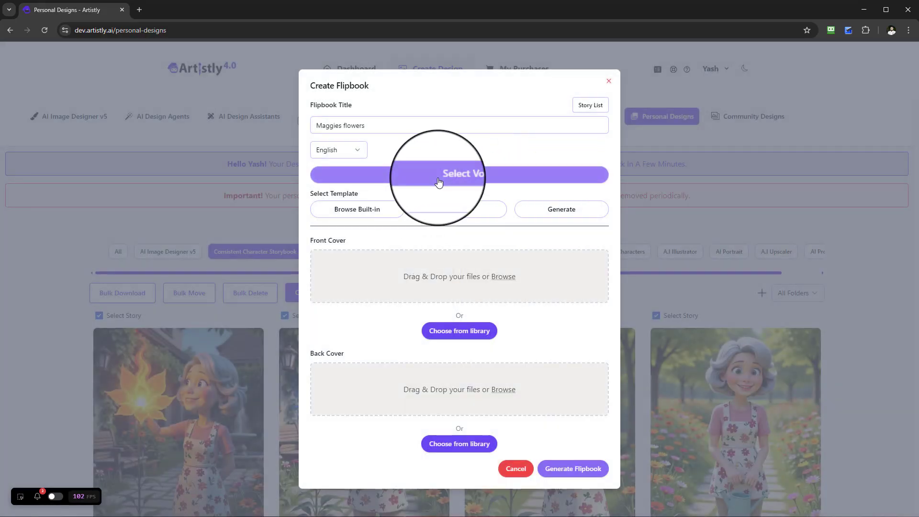
click(466, 173)
click(493, 231)
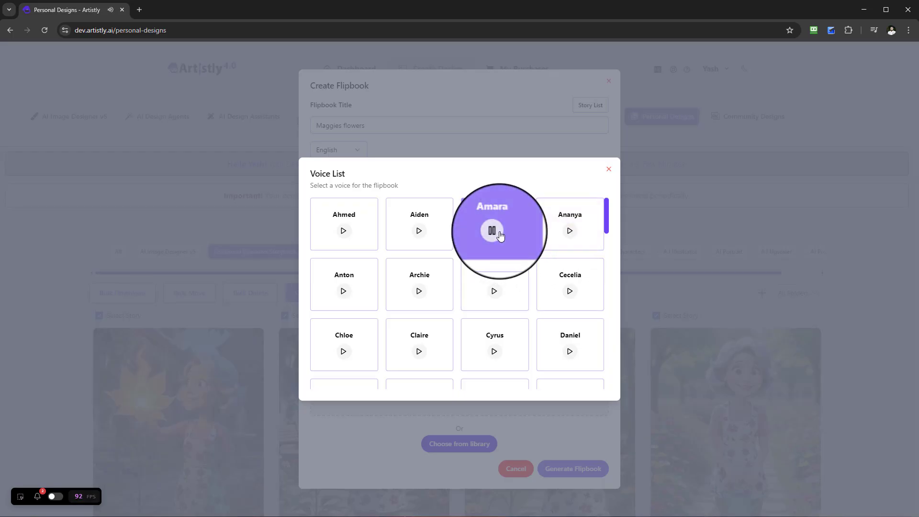
click(608, 170)
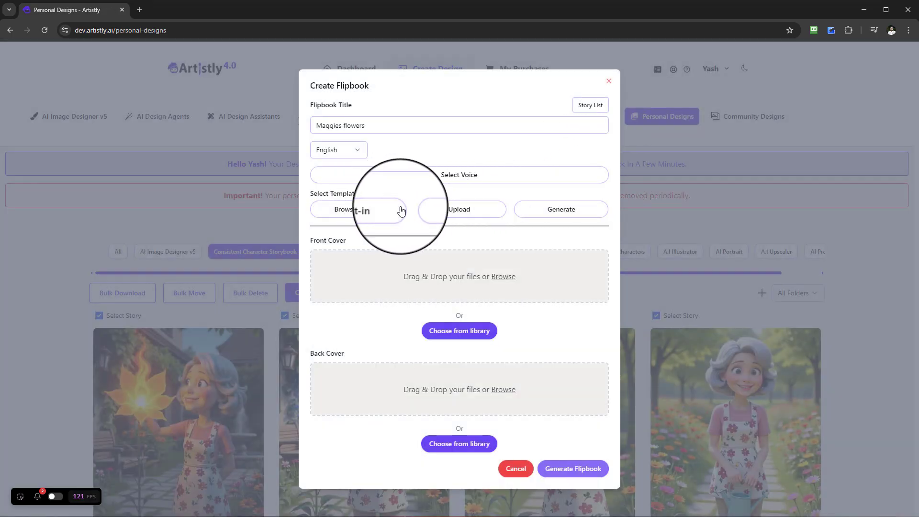
click(348, 221)
scroll(503, 215, down, 1)
scroll(366, 196, up, 1)
click(584, 180)
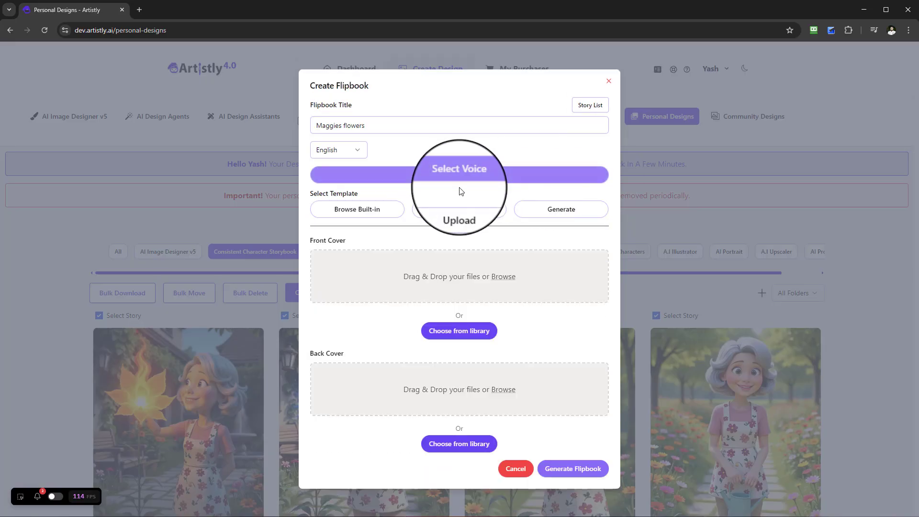
Back out of the custom template generator and pick the built-in floral frame template
click(554, 209)
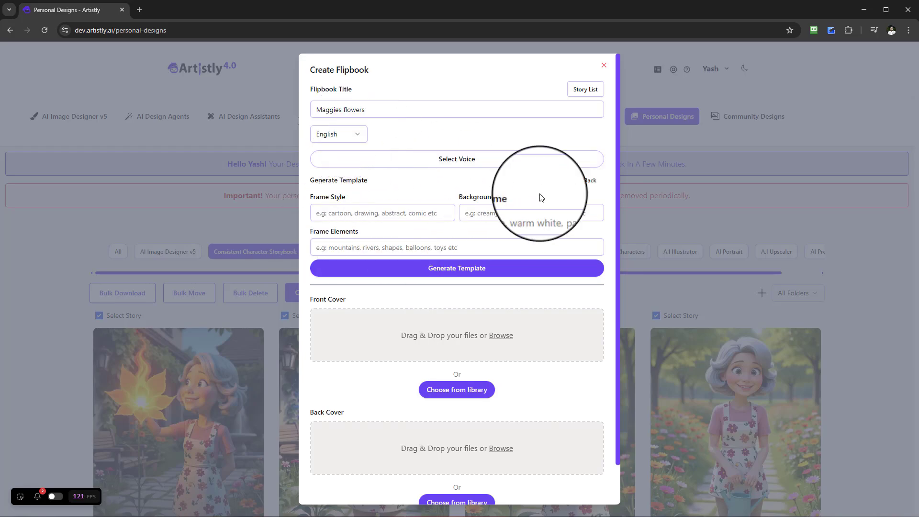
click(583, 179)
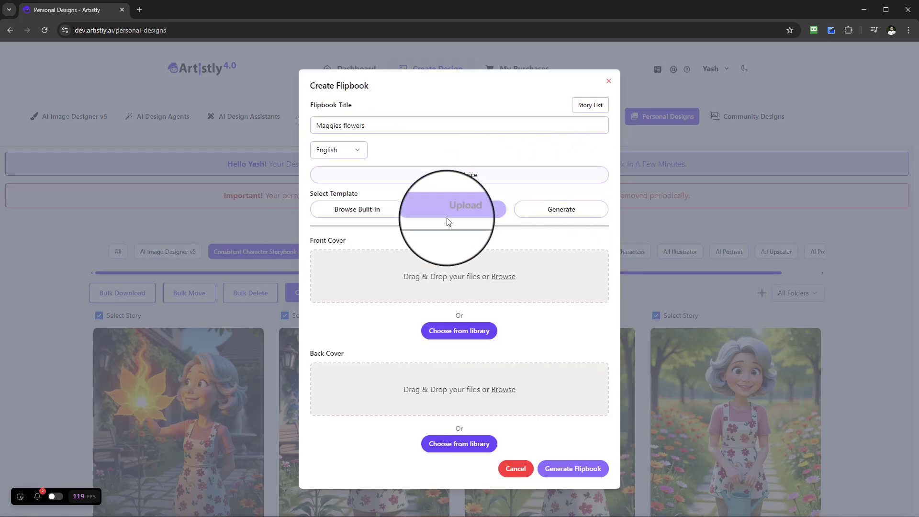
click(370, 214)
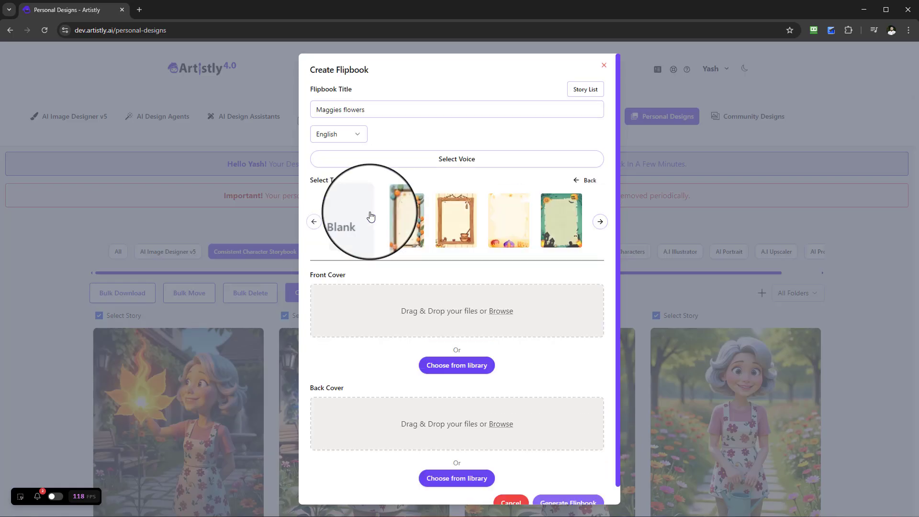
click(404, 220)
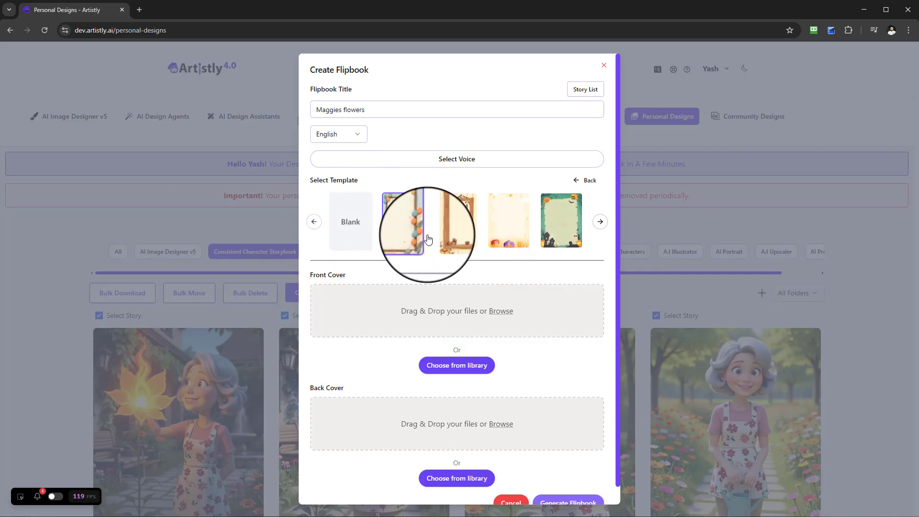
Abandon the flipbook setup, keeping the 10 grandmother stories selected on Personal Designs
scroll(411, 306, down, 1)
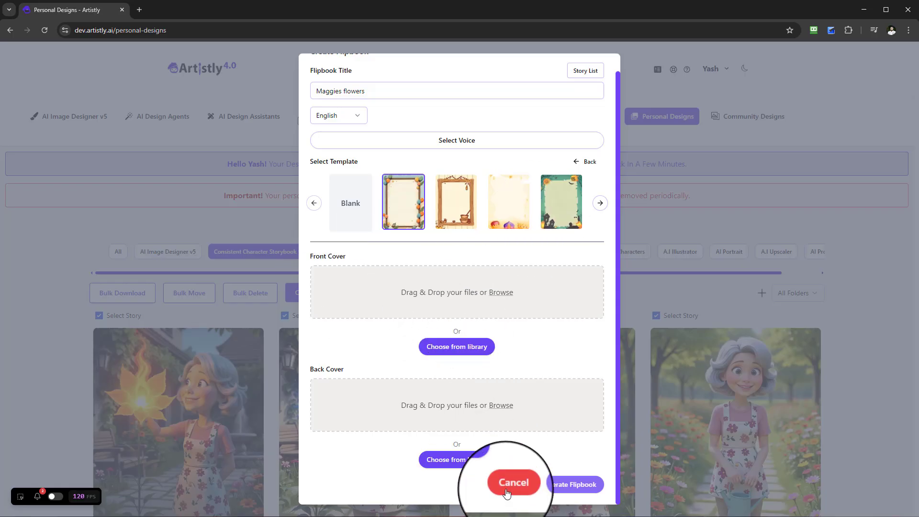
scroll(535, 469, up, 1)
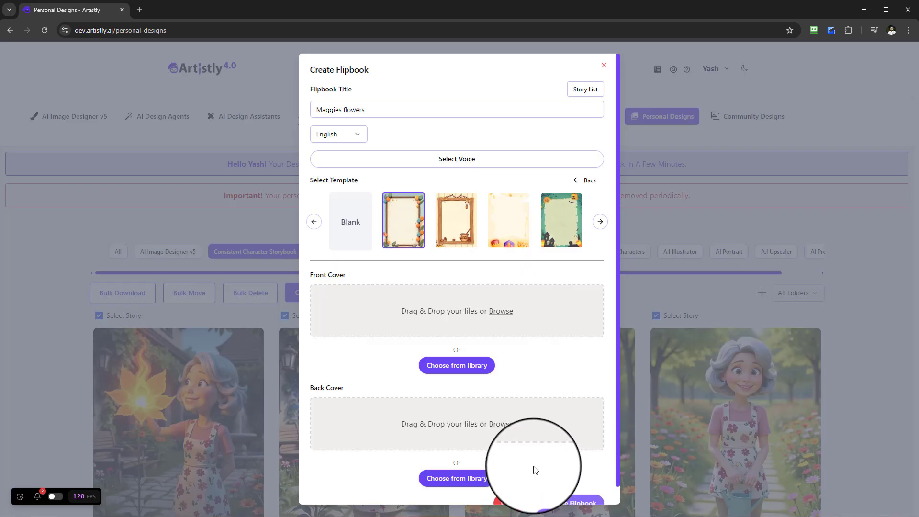
scroll(534, 469, down, 1)
click(517, 486)
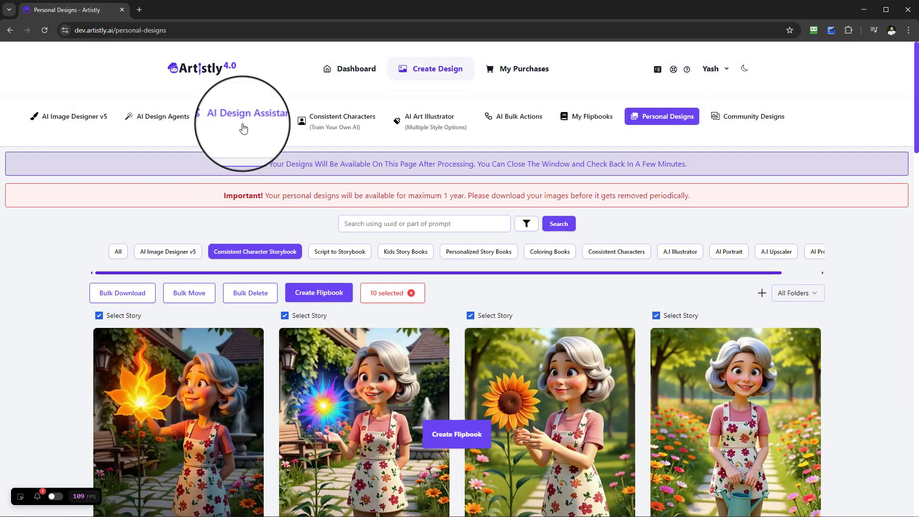
click(244, 124)
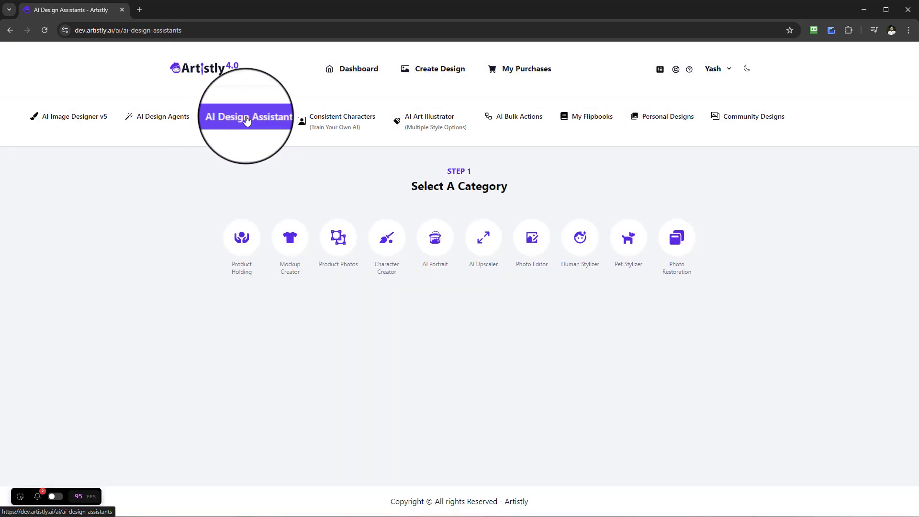
click(174, 119)
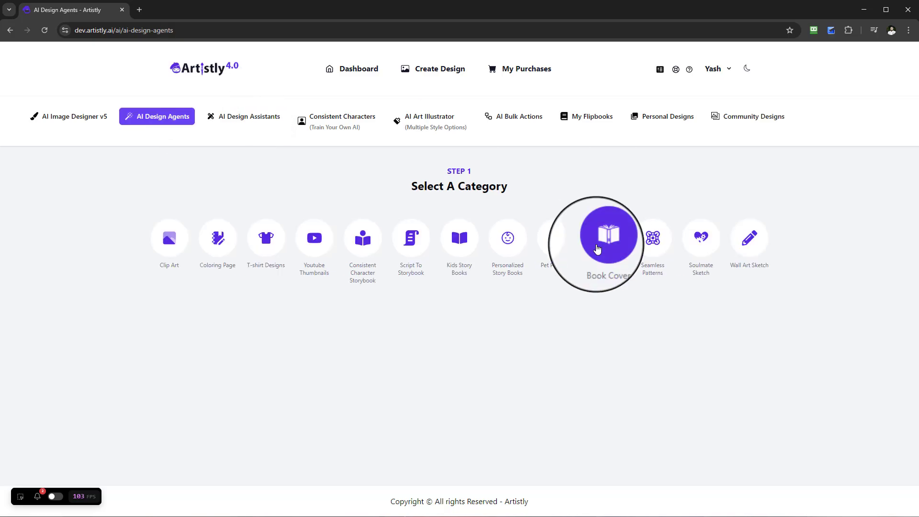
click(604, 238)
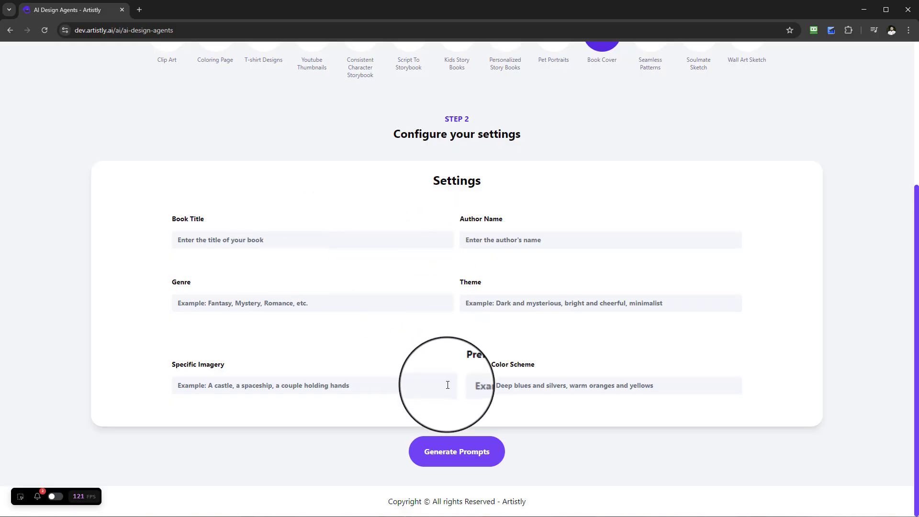
scroll(455, 262, up, 4)
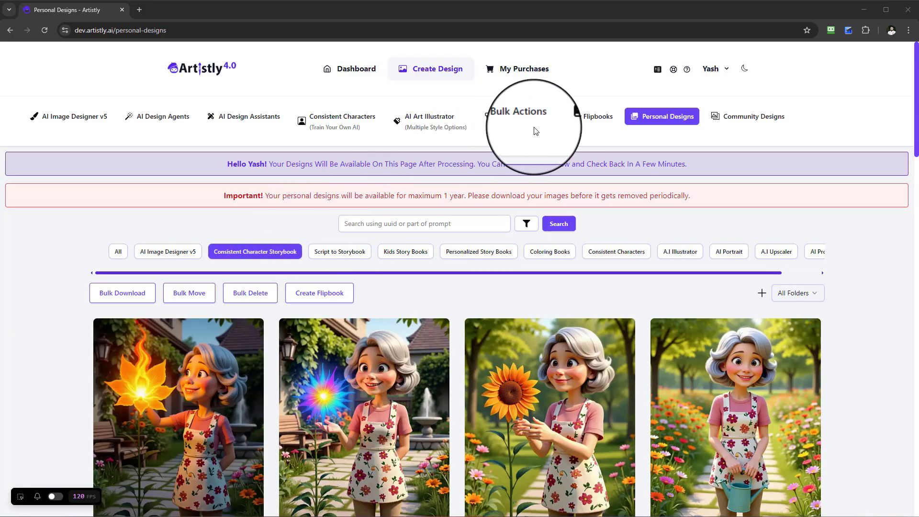
click(180, 122)
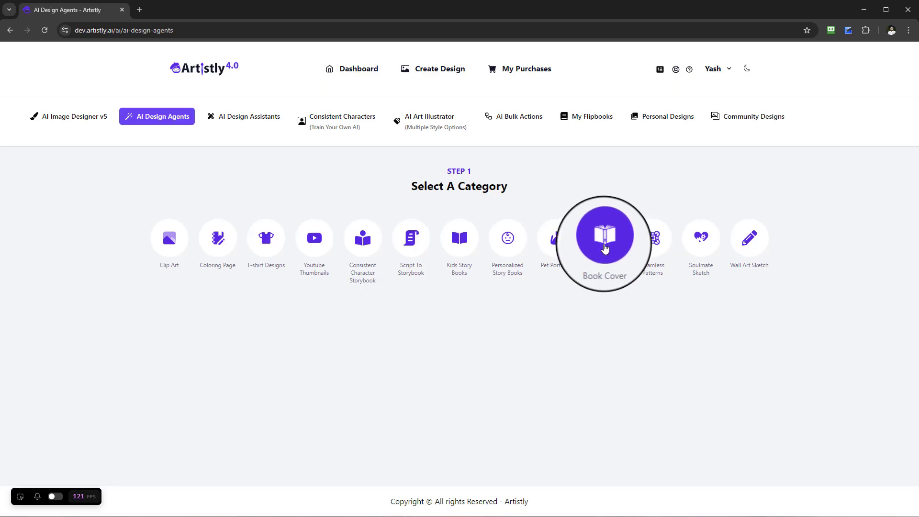
click(651, 128)
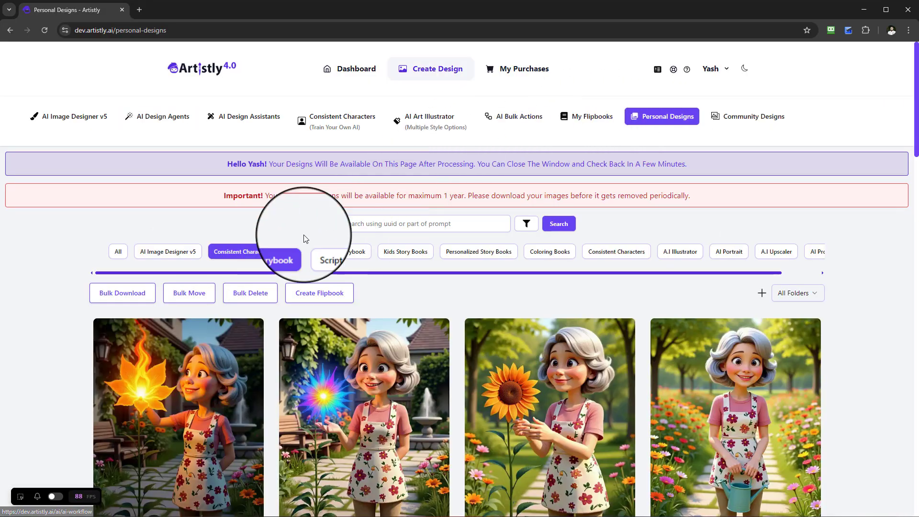
scroll(233, 253, right, 1)
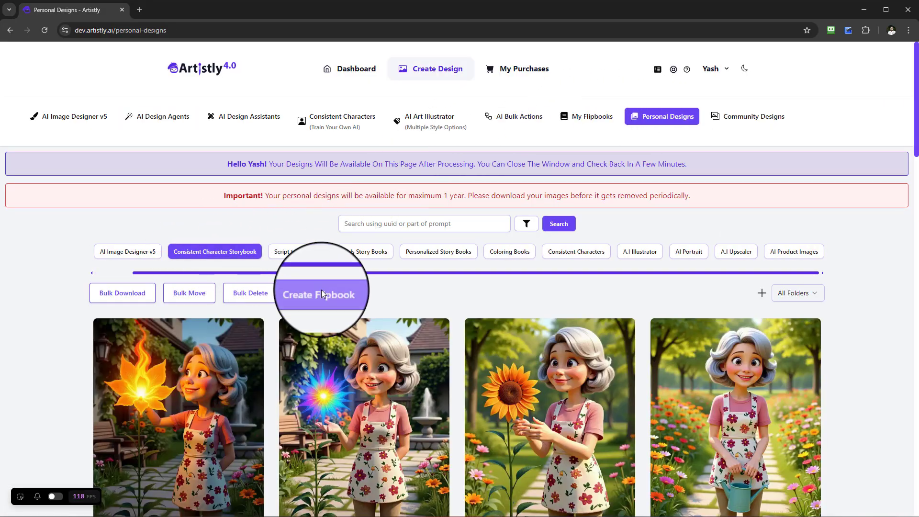
scroll(318, 293, down, 2)
click(328, 204)
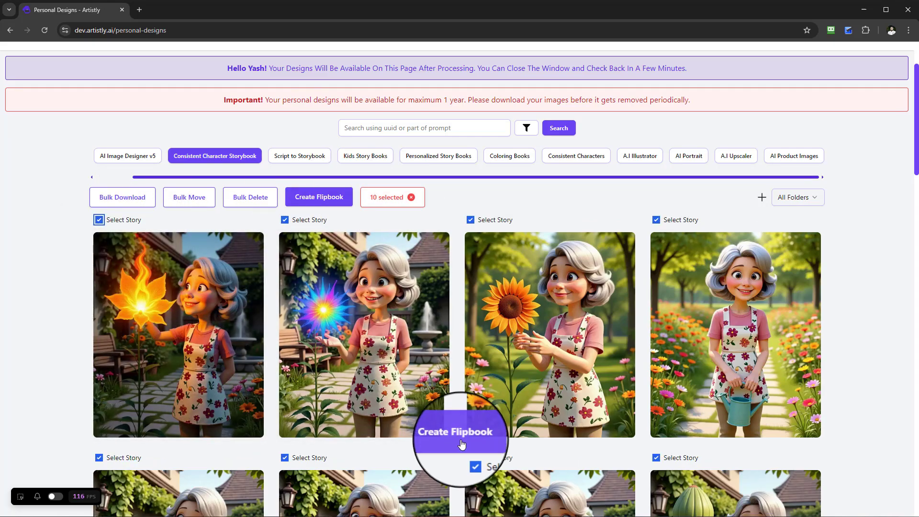
Start a flipbook with a built-in frame template and the glowing-flower grandmother image as front cover
click(461, 443)
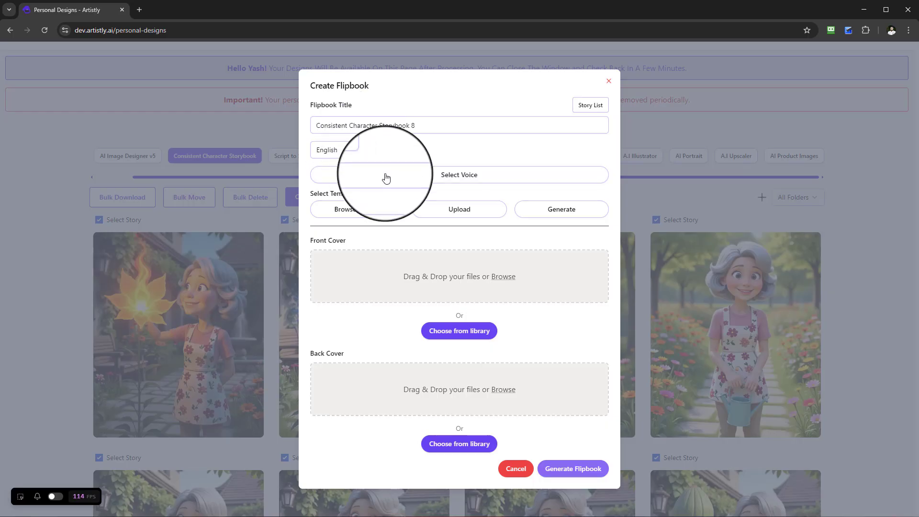
click(369, 210)
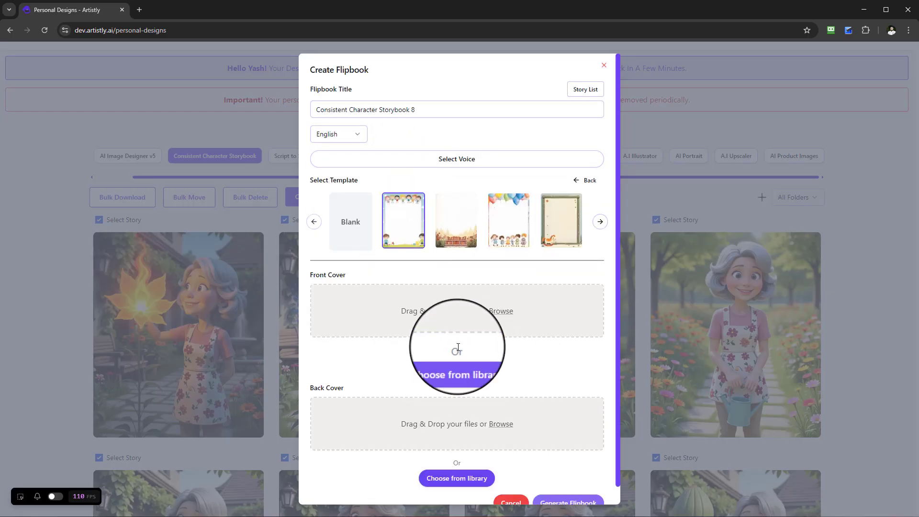
click(441, 367)
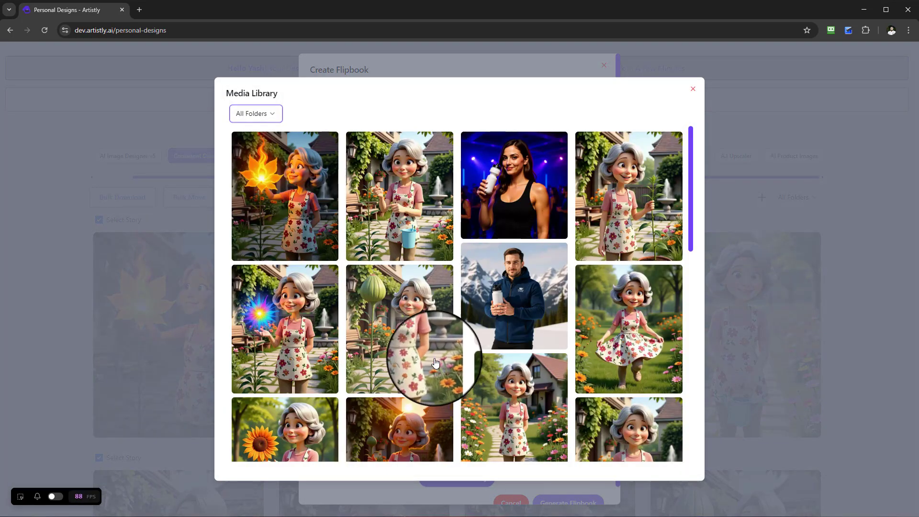
scroll(431, 359, down, 1)
click(287, 258)
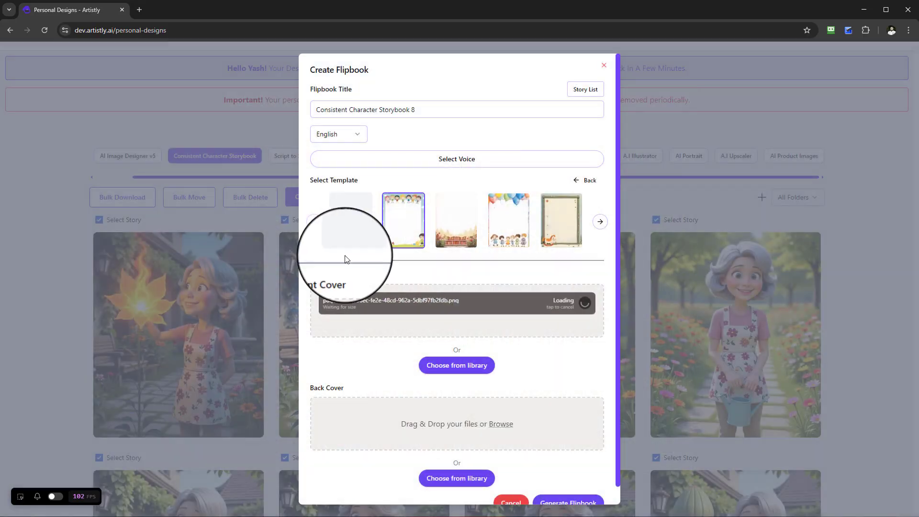
Use the rainbow-burst grandmother image as back cover and generate Consistent Character Storybook 8
scroll(574, 290, down, 1)
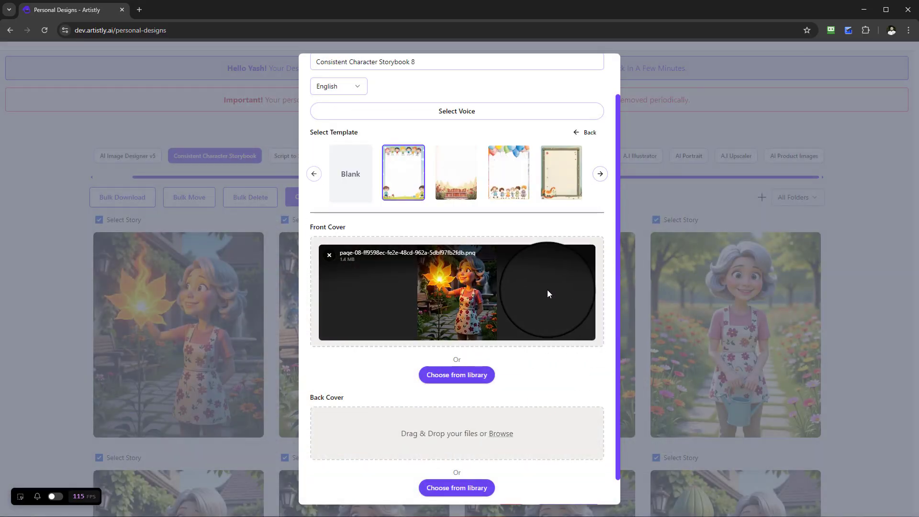
scroll(505, 421, down, 1)
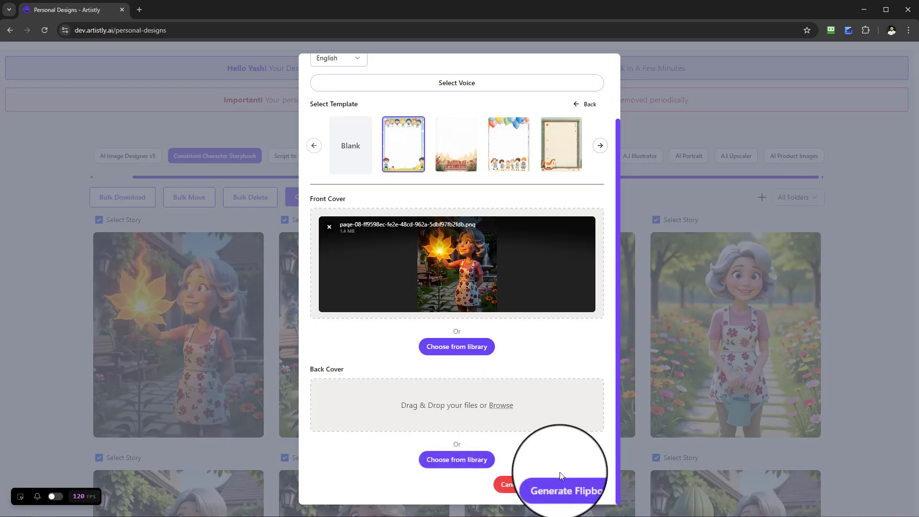
click(456, 459)
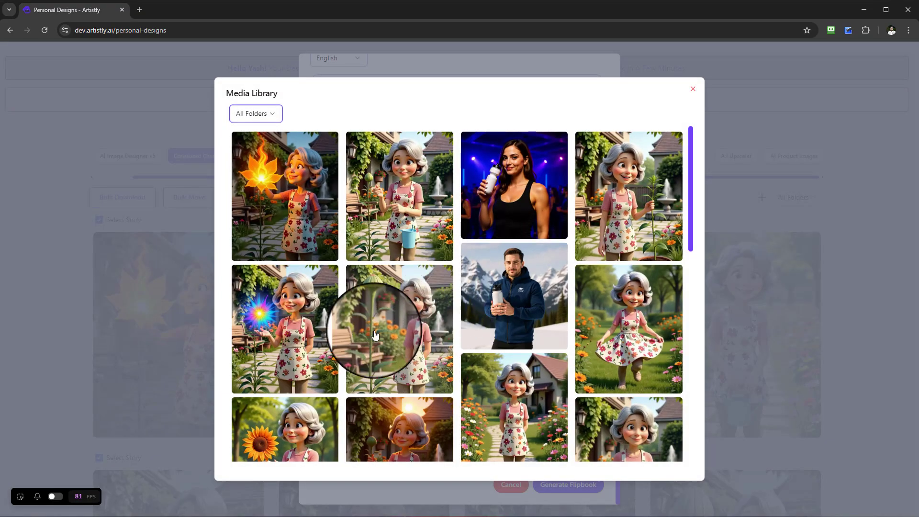
click(302, 324)
scroll(555, 311, down, 1)
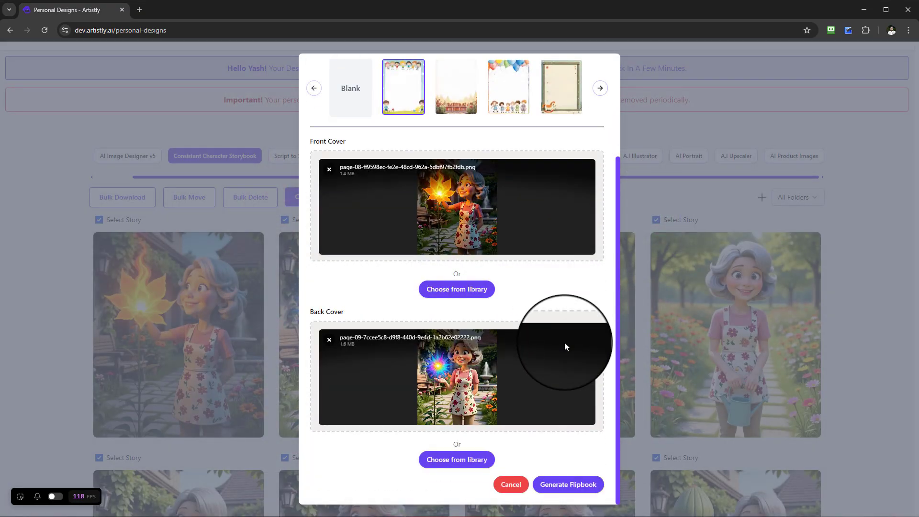
scroll(568, 471, up, 3)
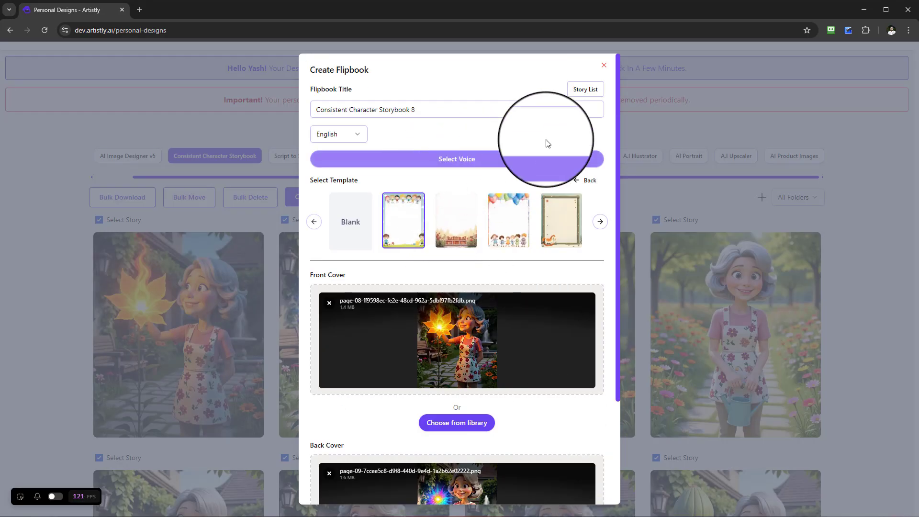
scroll(555, 359, down, 3)
click(569, 485)
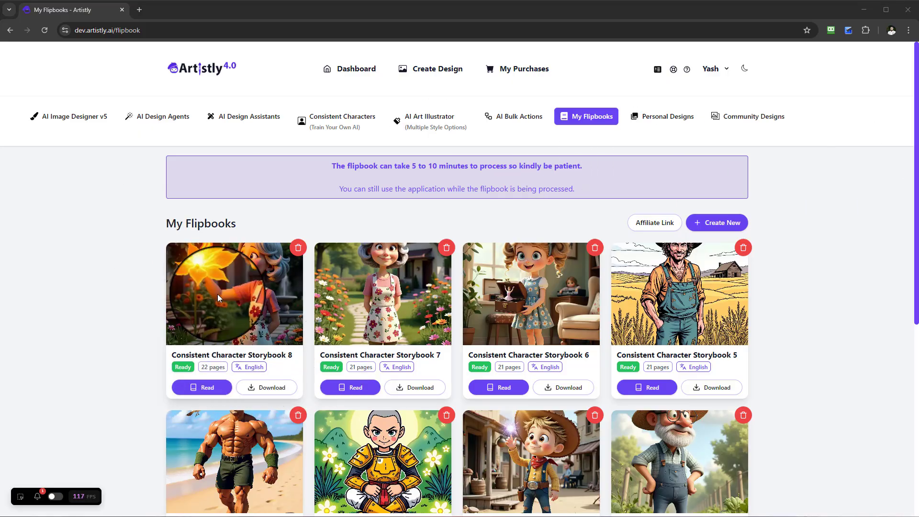
Open Consistent Character Storybook 8 and turn through its first story spreads
click(214, 389)
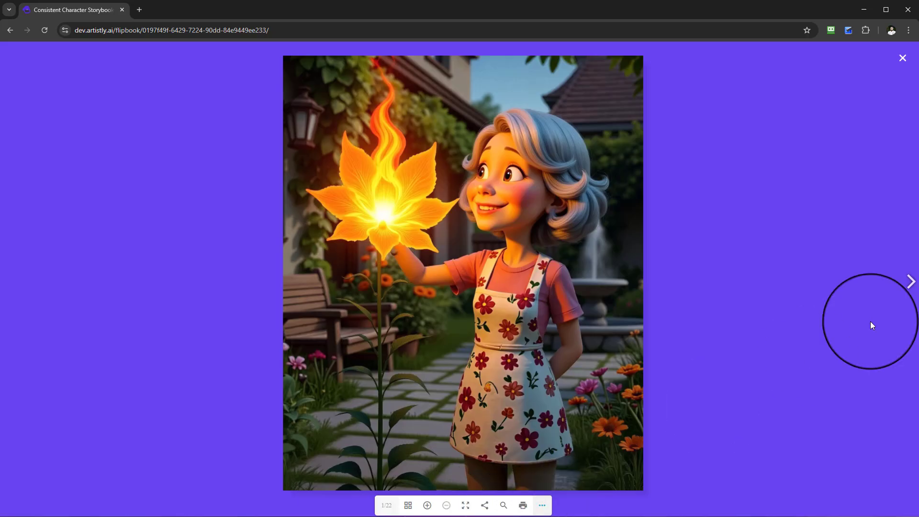
click(910, 281)
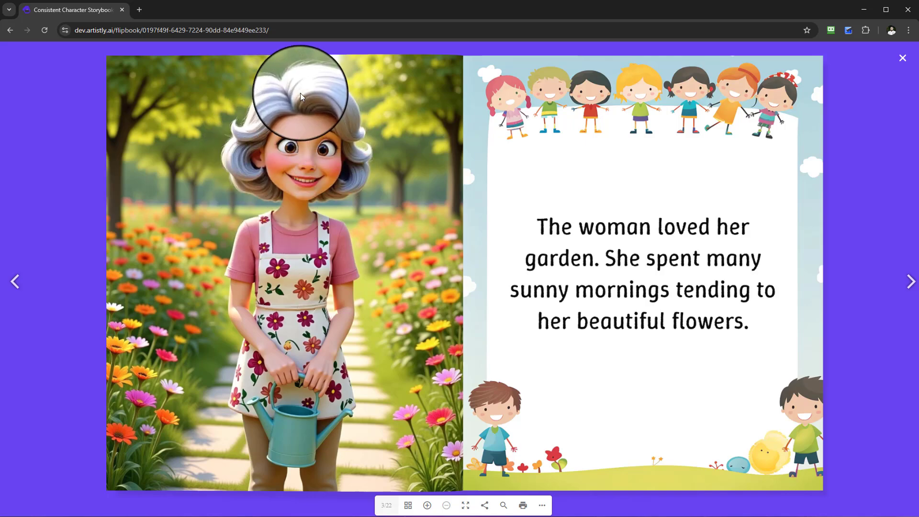
click(907, 293)
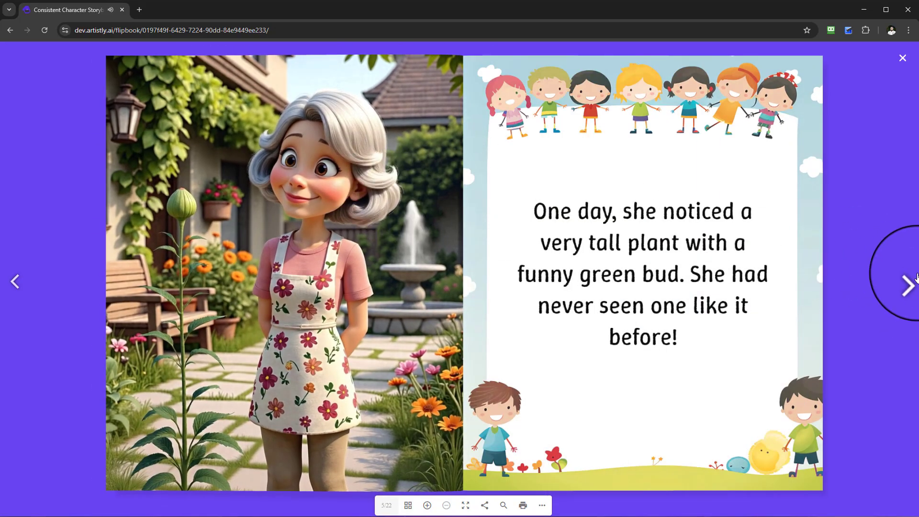
click(913, 282)
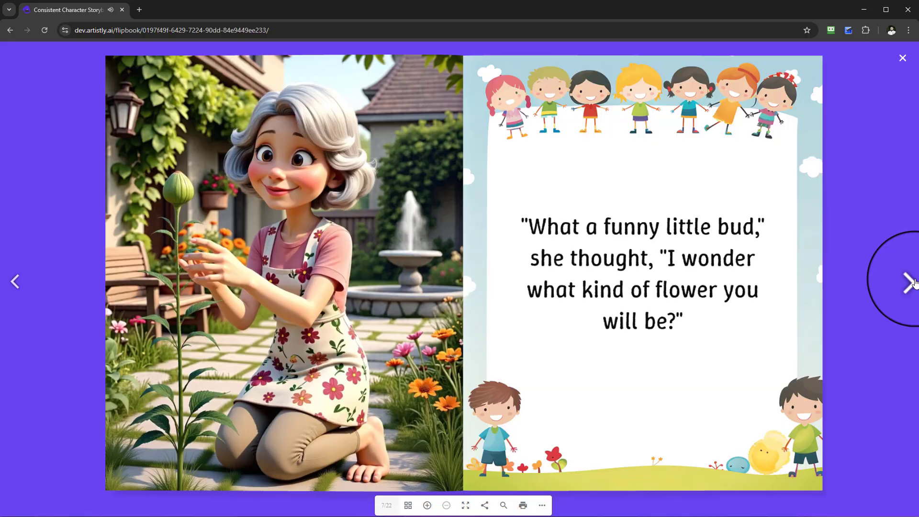
click(914, 283)
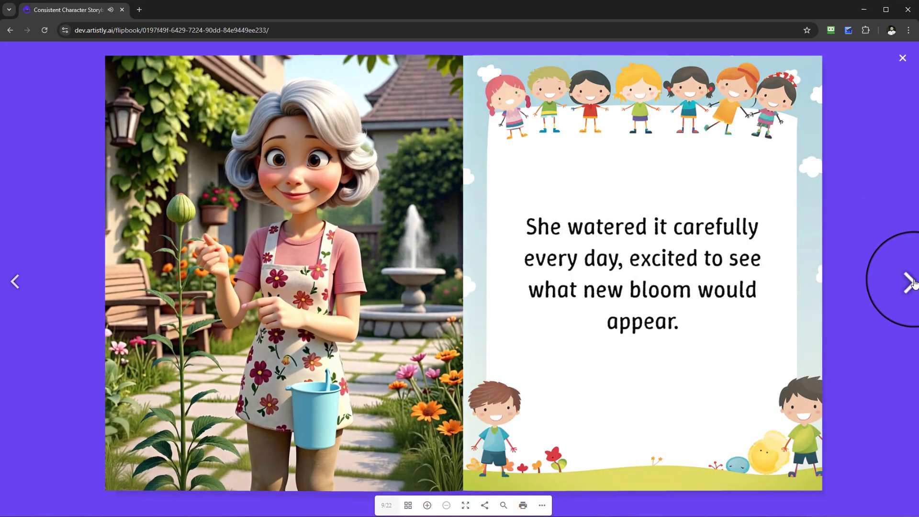
click(914, 282)
click(914, 283)
Flip past the flower spreads to page 22 of 22, then close the reader
click(914, 282)
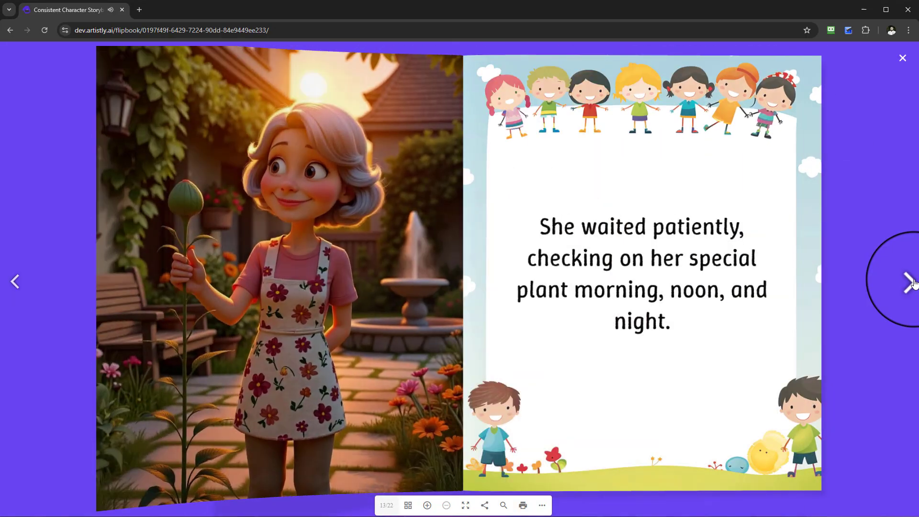
click(914, 283)
click(914, 282)
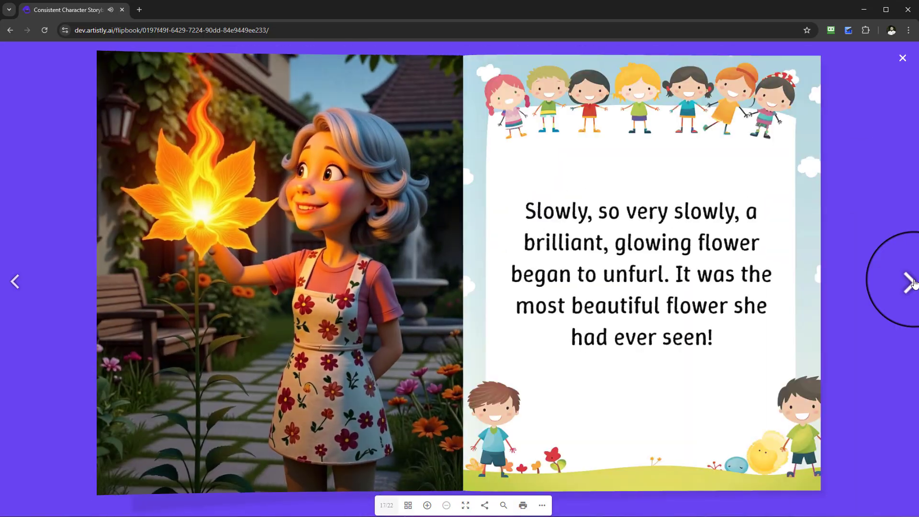
click(913, 282)
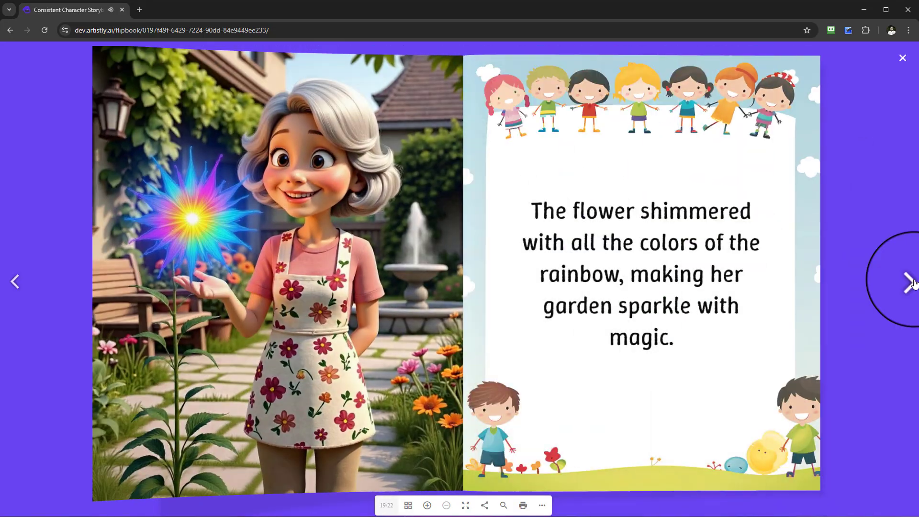
click(913, 283)
click(914, 282)
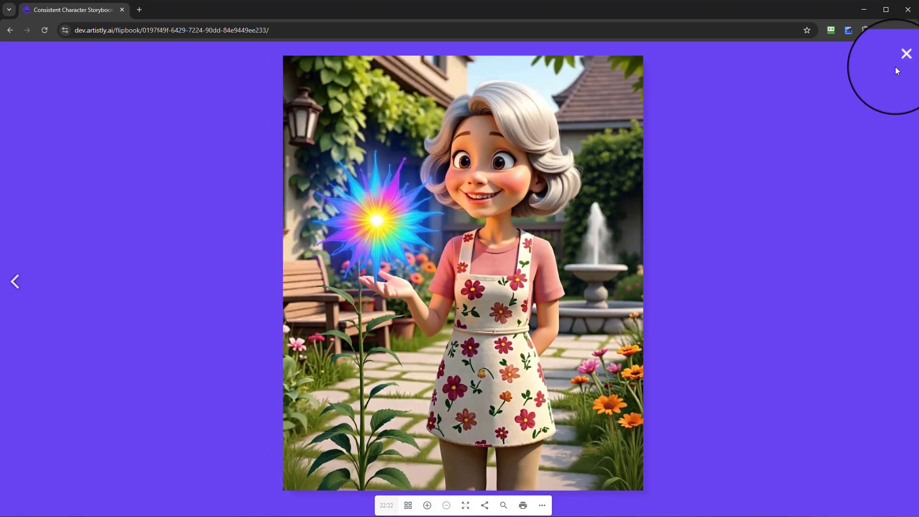
click(905, 54)
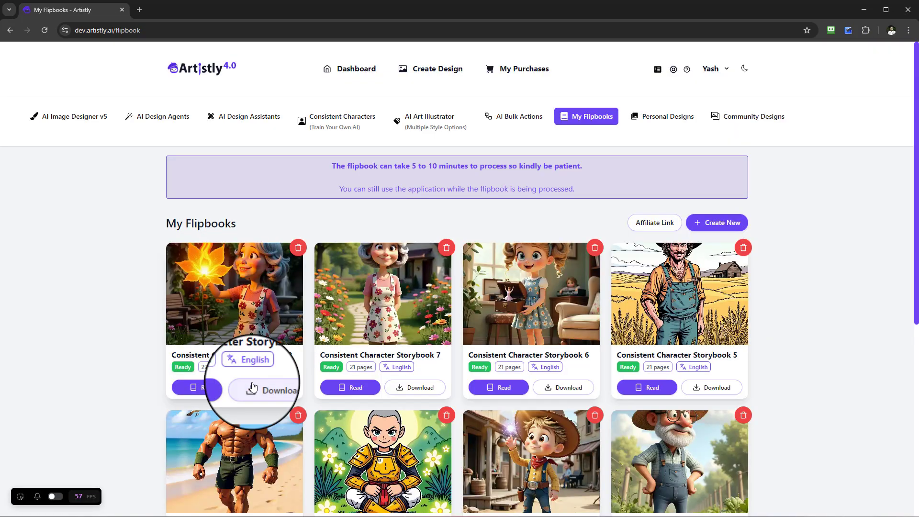
Download Storybook 8 as PDF, zoom out twice, scroll its 22 pages, and close it
click(252, 385)
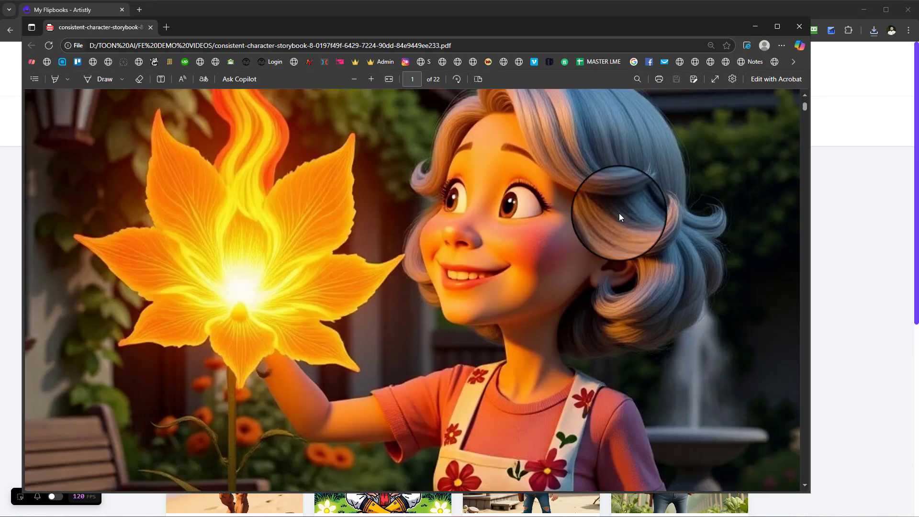
scroll(616, 209, down, 3)
click(353, 78)
click(353, 77)
scroll(542, 259, down, 10)
drag(804, 153, 775, 358)
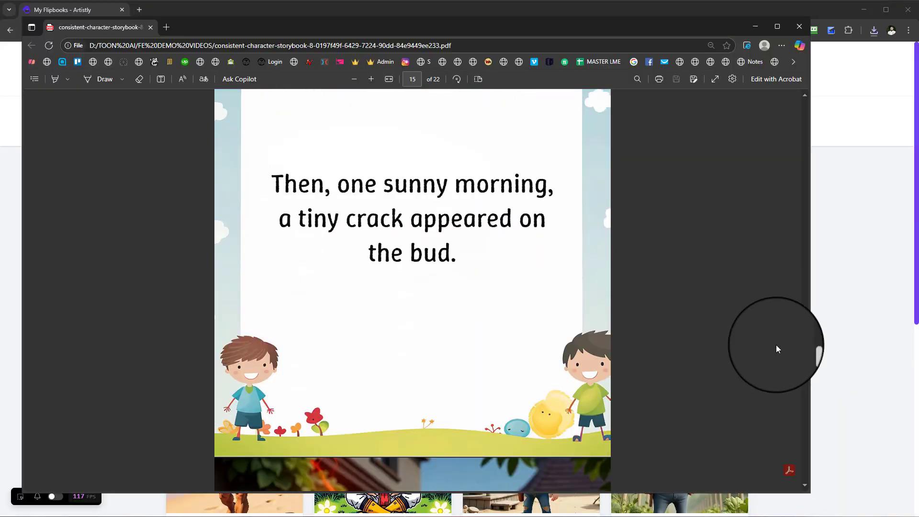
click(798, 28)
Read Consistent Character Storybook 6 through to the music box page, then close it
scroll(320, 273, down, 3)
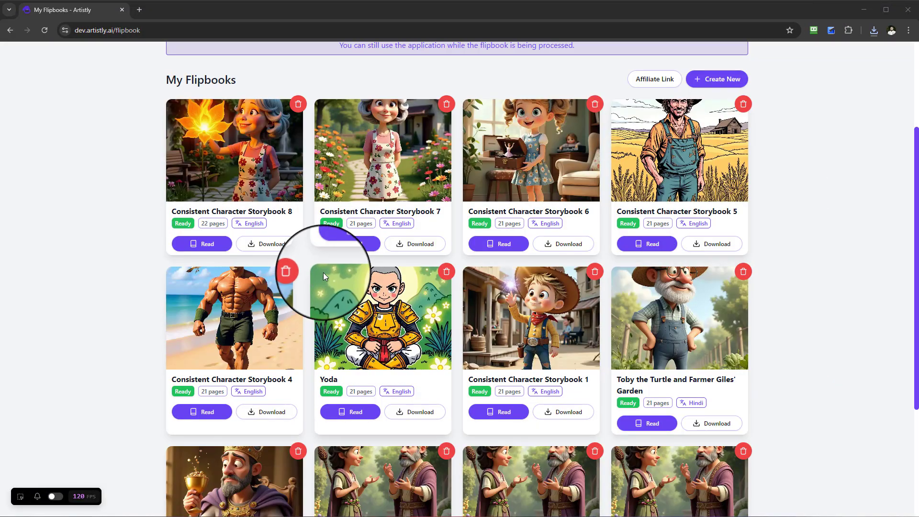
click(503, 245)
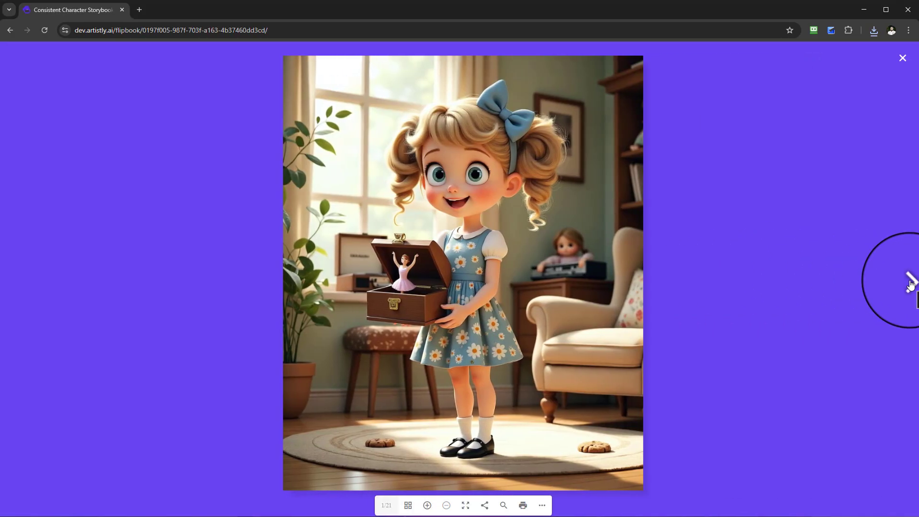
click(910, 284)
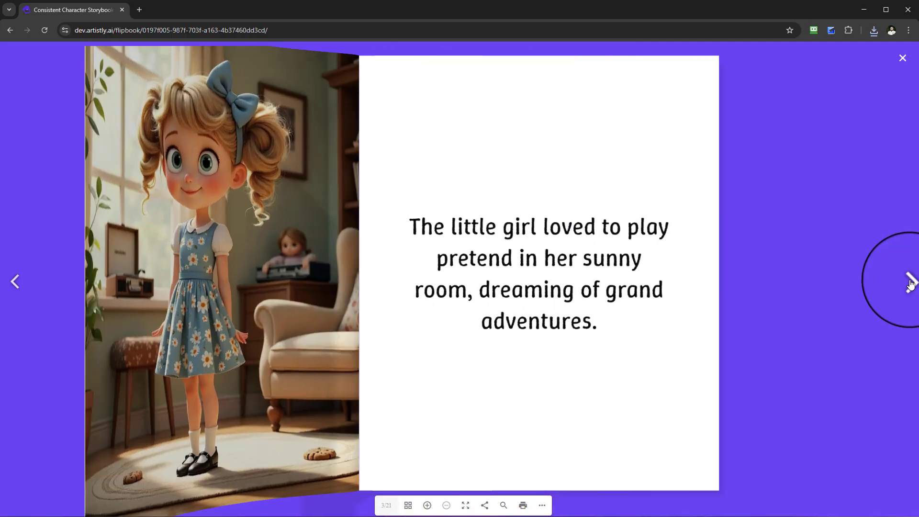
click(911, 285)
click(910, 284)
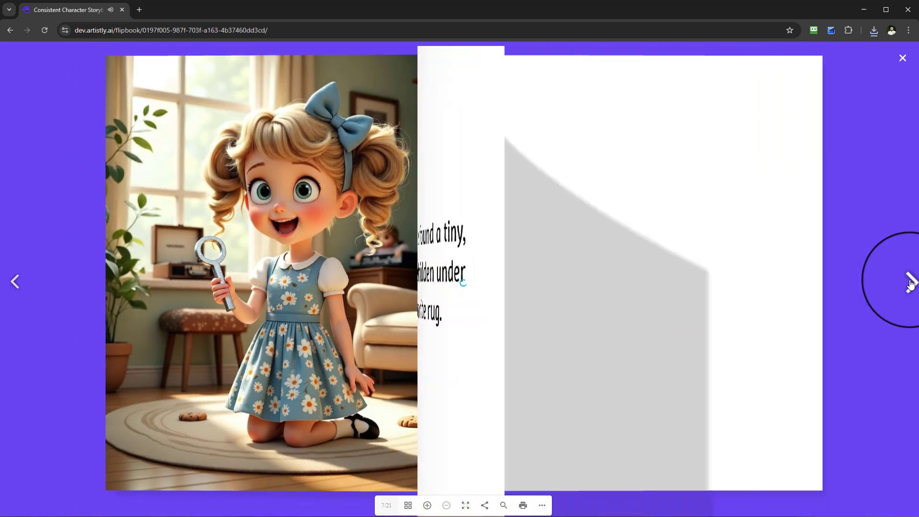
click(911, 284)
click(911, 284)
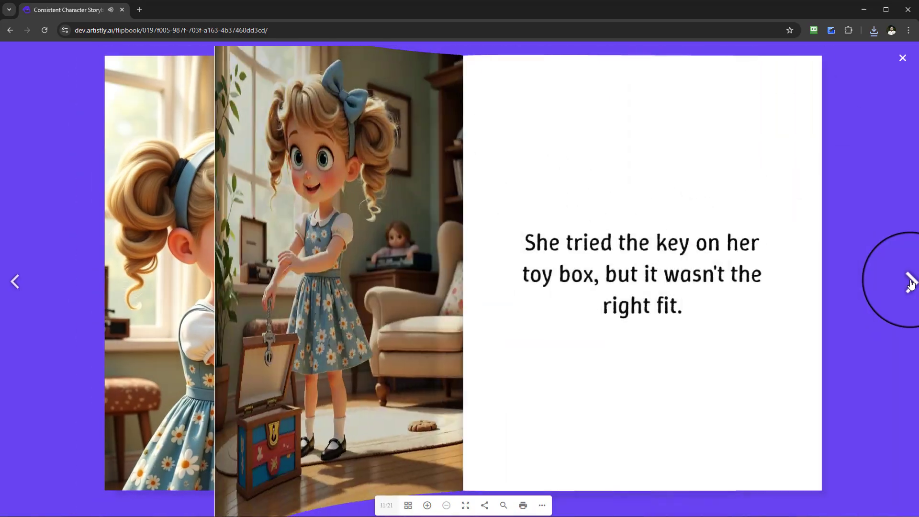
click(911, 284)
click(901, 57)
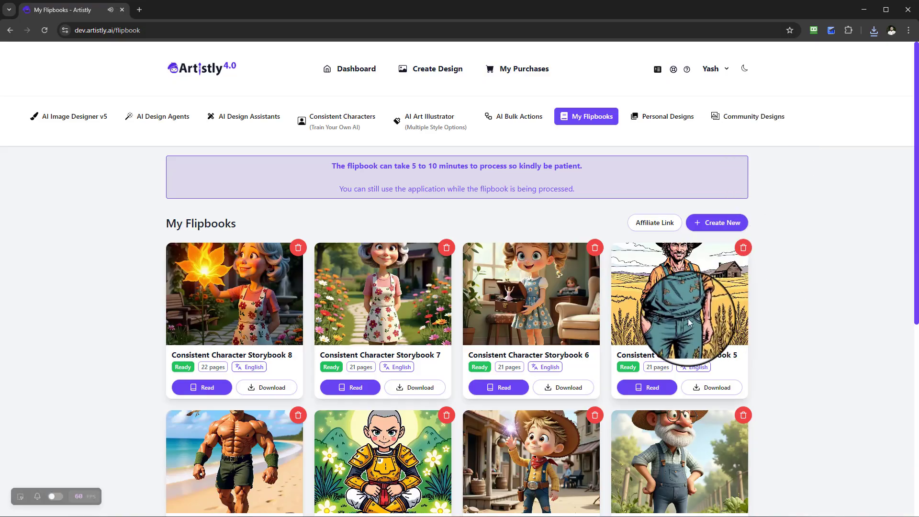
Read Storybook 4 up to the seashell pages, then close it
scroll(399, 351, down, 2)
click(187, 459)
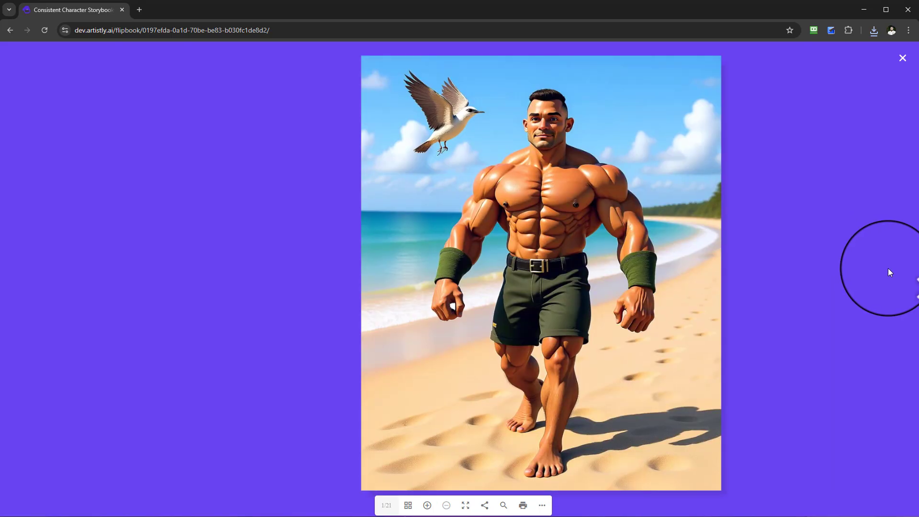
click(911, 282)
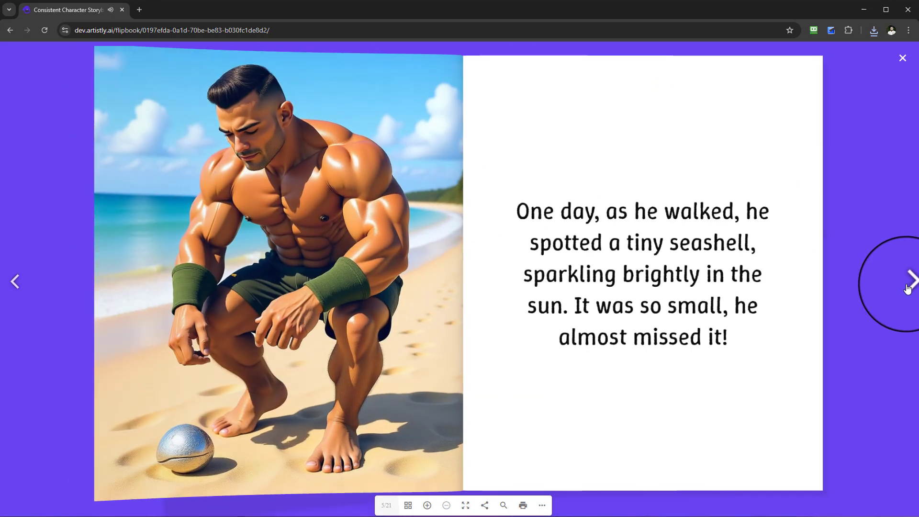
click(909, 281)
click(902, 58)
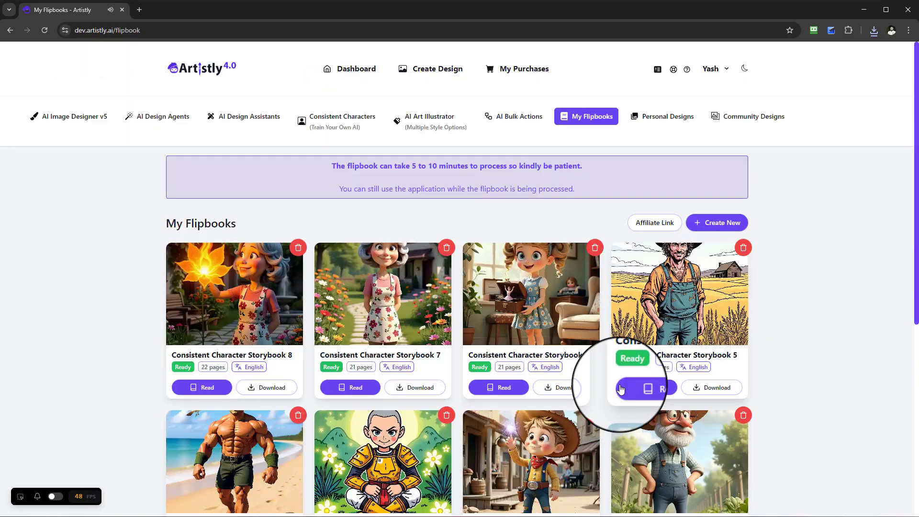
Read Storybook 5 through the wheat field, storm and rainbow spreads, then close it
click(620, 387)
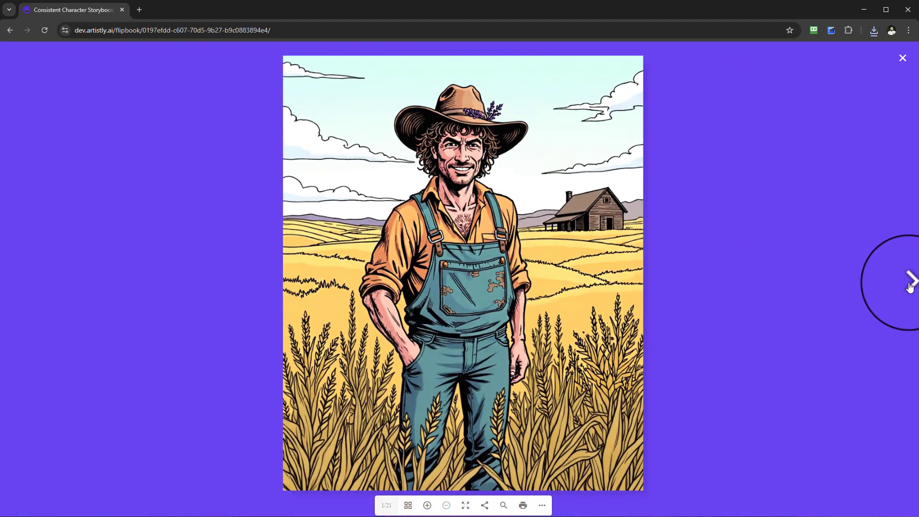
click(909, 282)
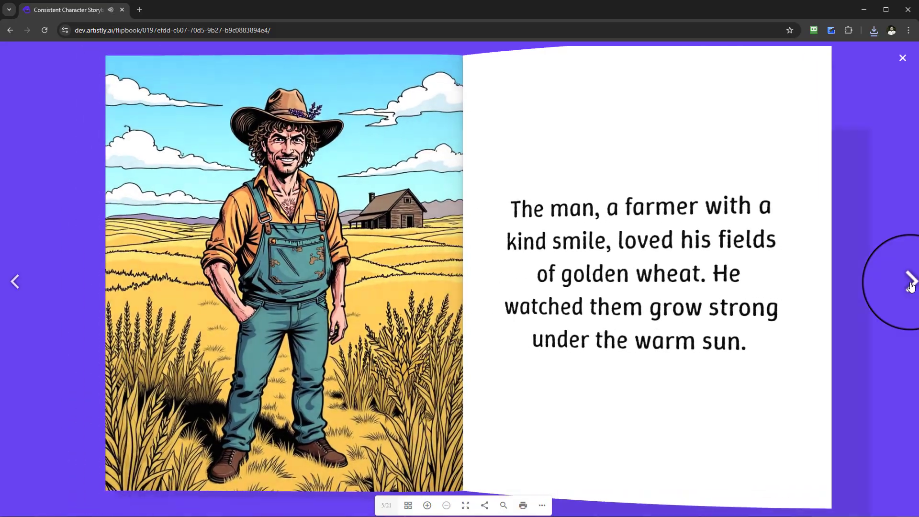
click(910, 282)
click(910, 282)
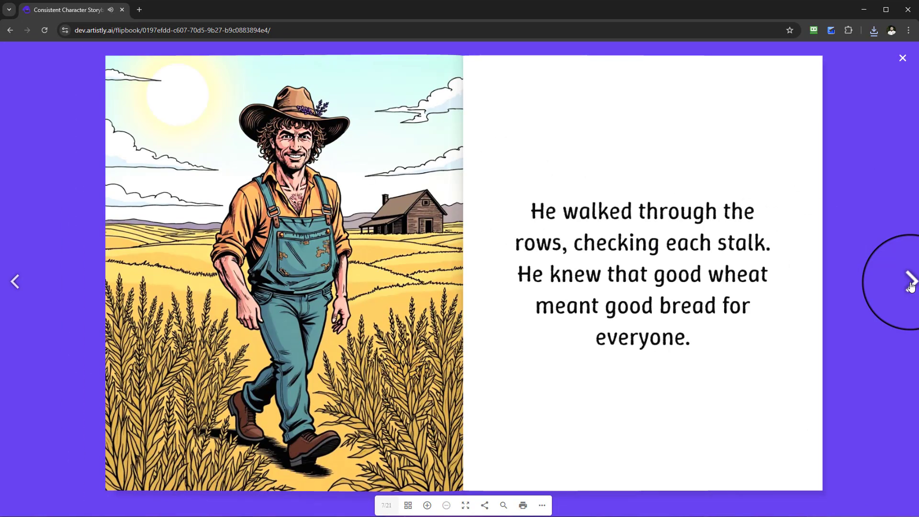
click(909, 282)
click(910, 283)
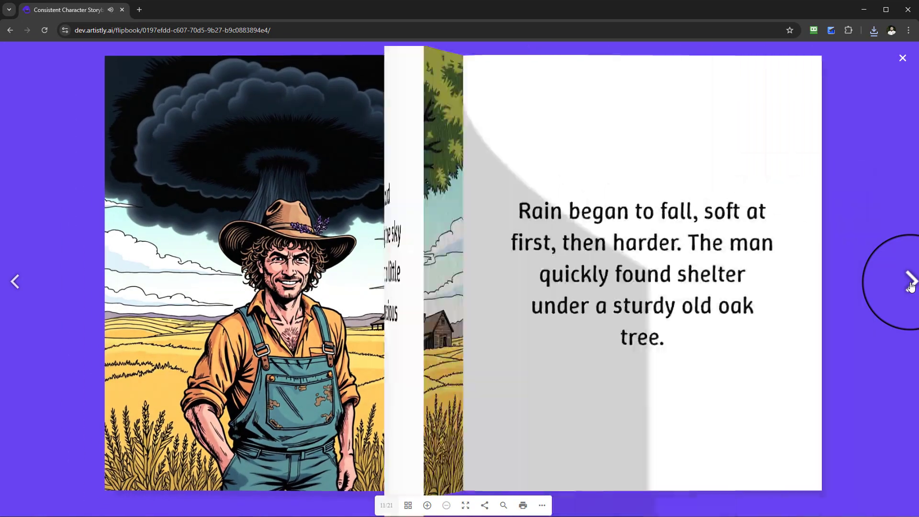
click(910, 282)
click(902, 58)
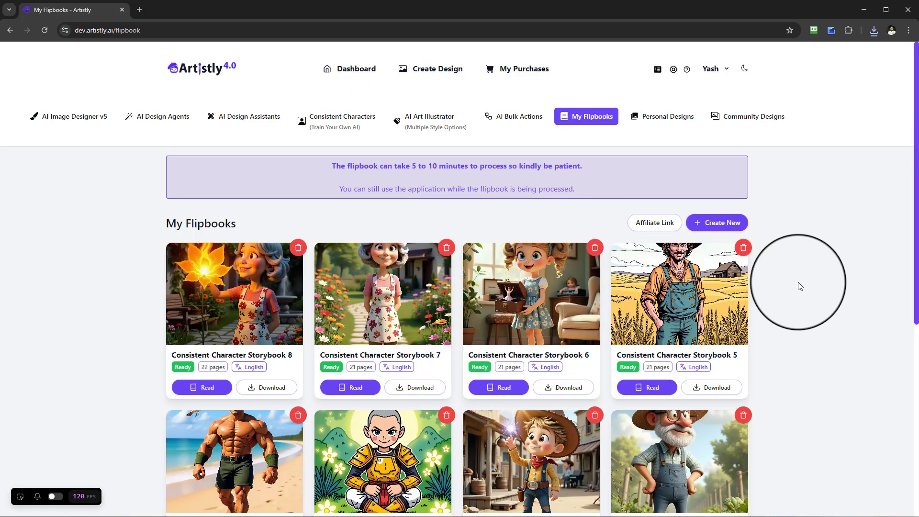
Go to the AI Design Agents page at Step 1, Select A Category
scroll(799, 262, down, 4)
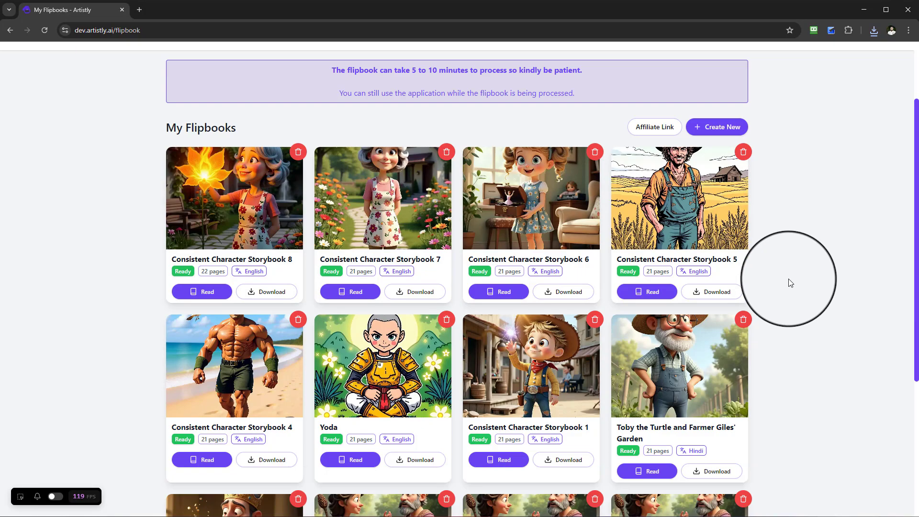
scroll(799, 281, down, 3)
scroll(802, 278, up, 7)
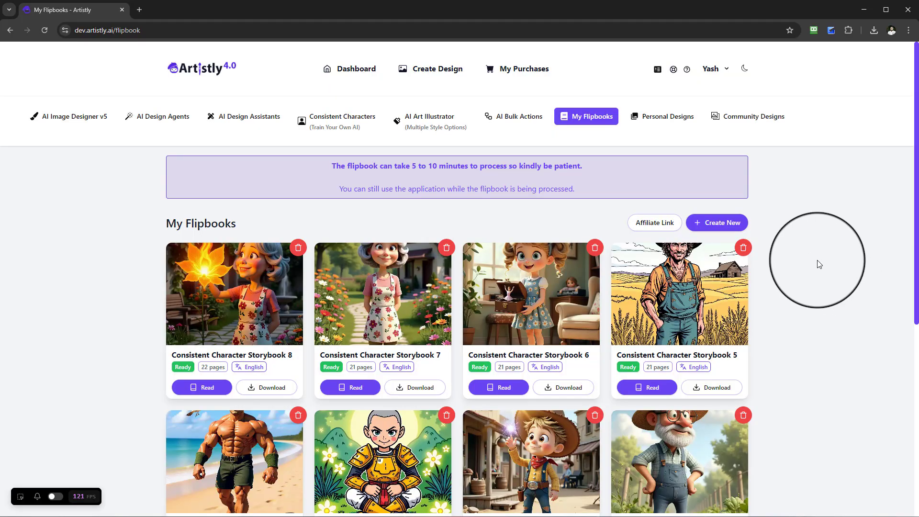
click(150, 123)
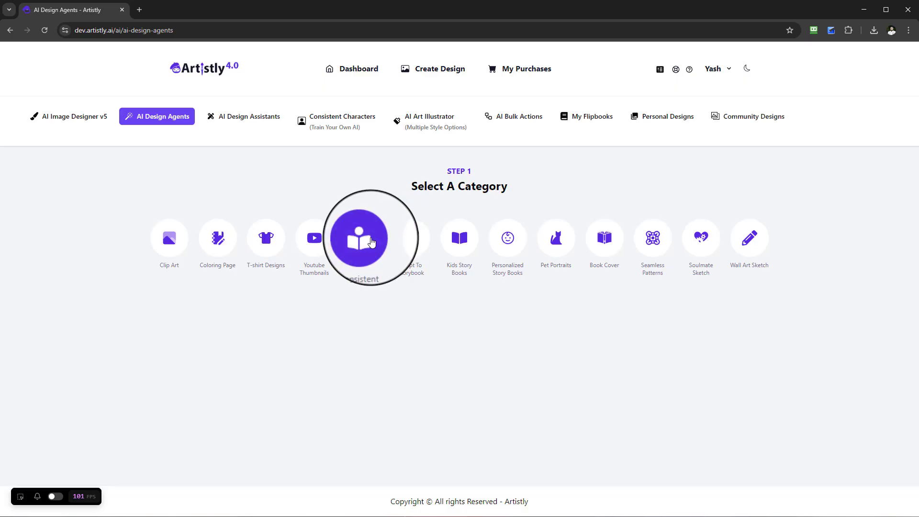